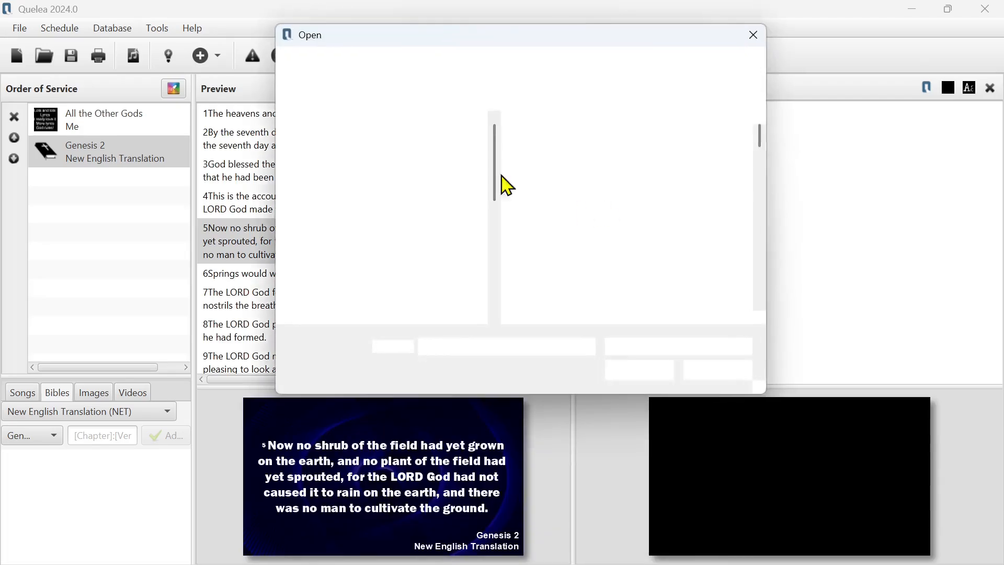
- Browse the img folder and load green waves.png as the Bible theme's background image
scroll(643, 230, down, 15)
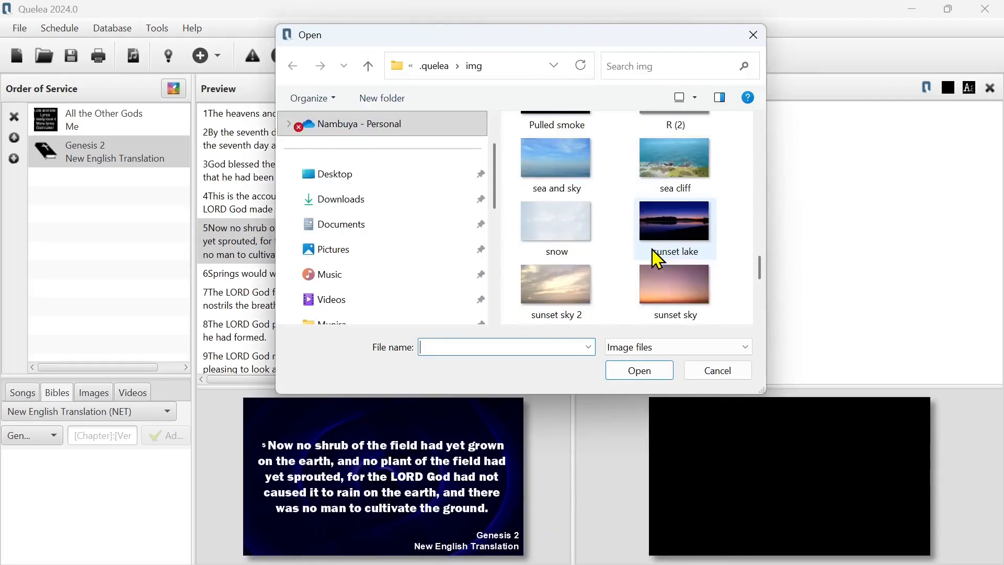
scroll(632, 250, up, 12)
scroll(634, 251, down, 15)
double_click(649, 319)
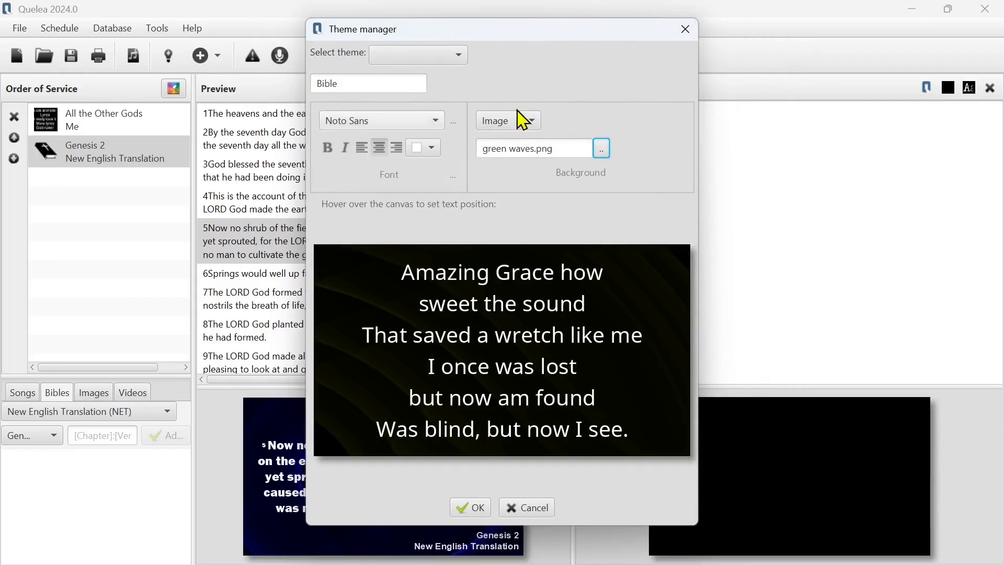
- Change the Bible theme's font to Verdana
click(377, 124)
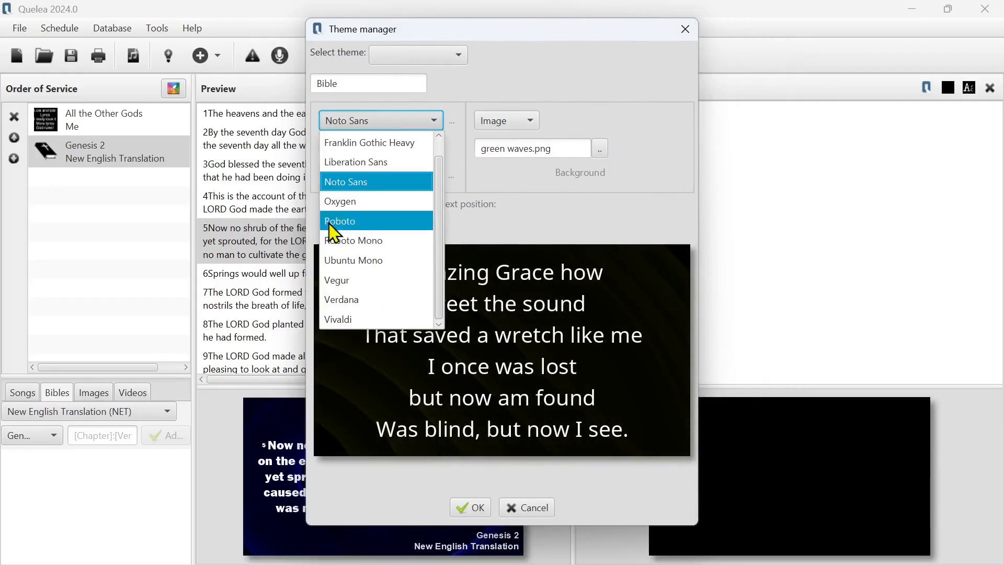
click(355, 299)
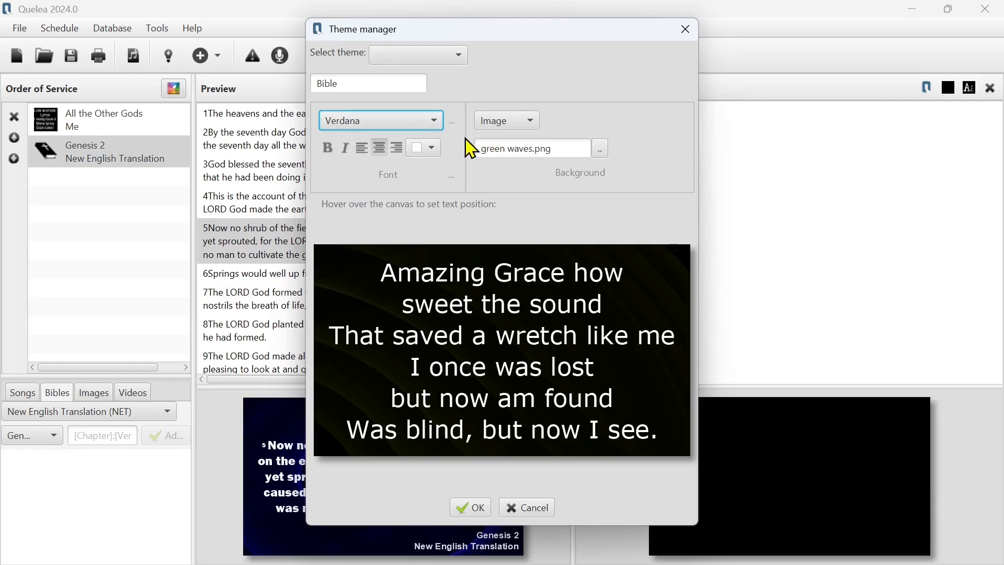
click(409, 137)
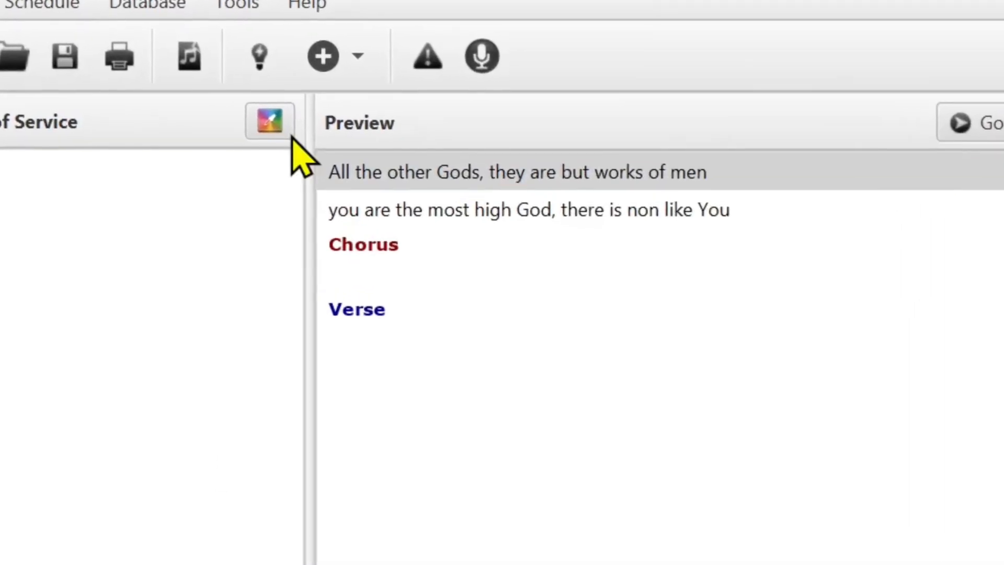
- Make the Worship theme the Bible default and the blue cross theme the song default
click(243, 121)
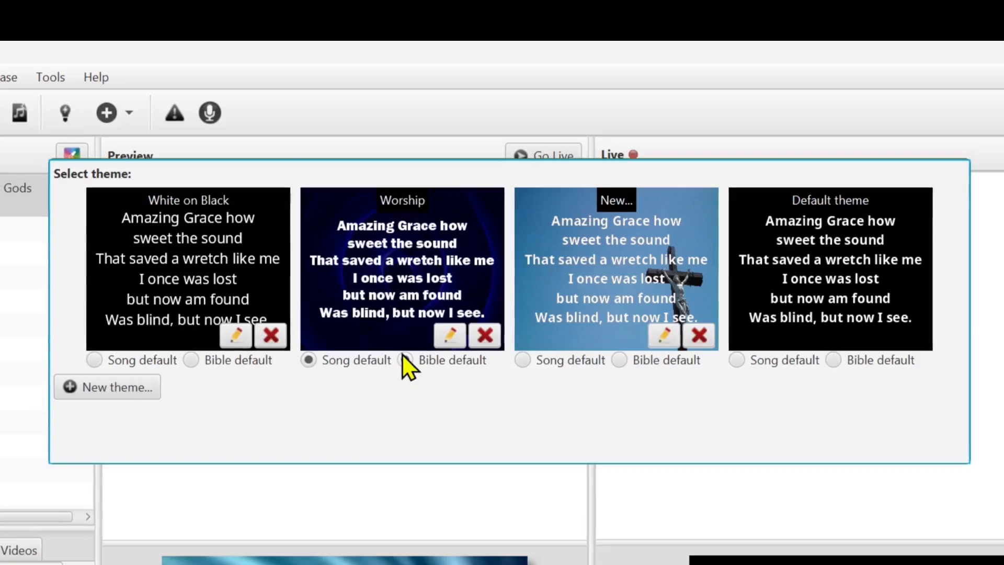
click(534, 369)
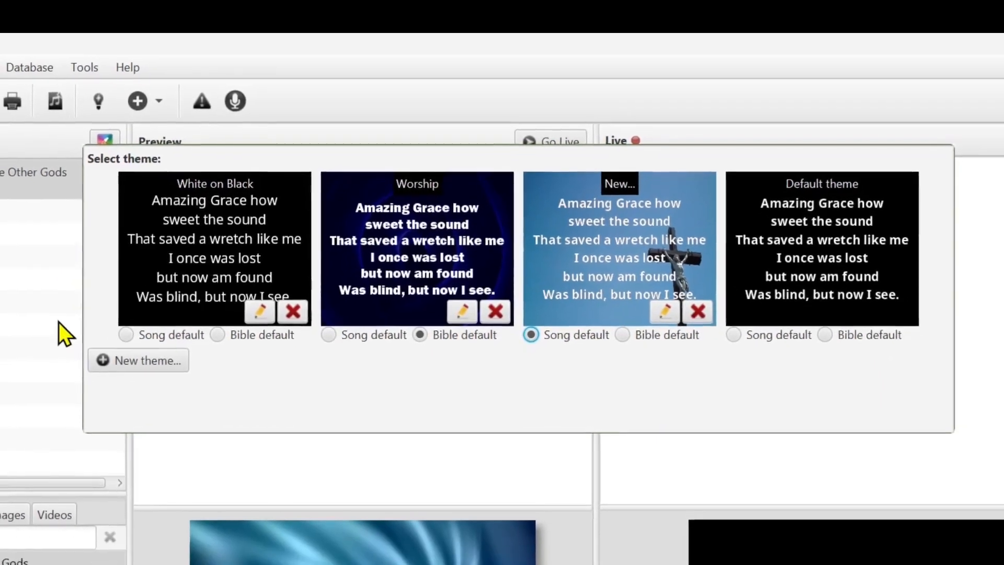
click(35, 349)
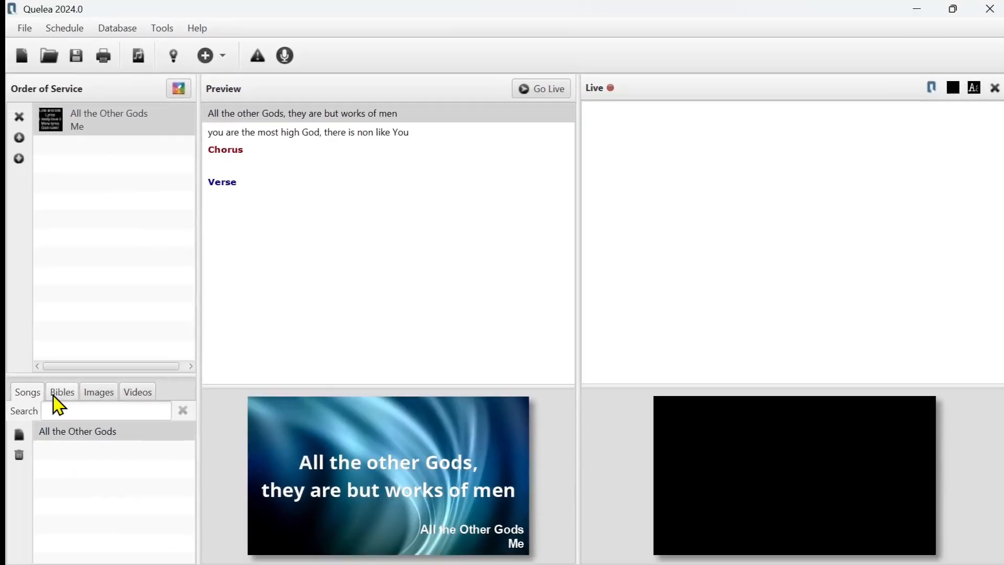
- Add Genesis chapter 2 from the New English Translation to the order of service and preview verse 5
click(15, 445)
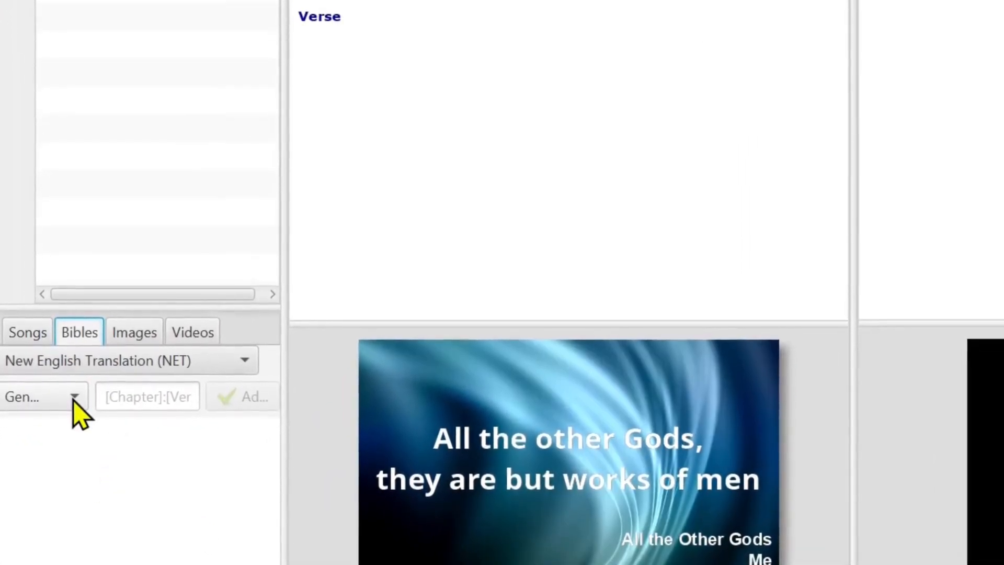
click(139, 401)
text(2)
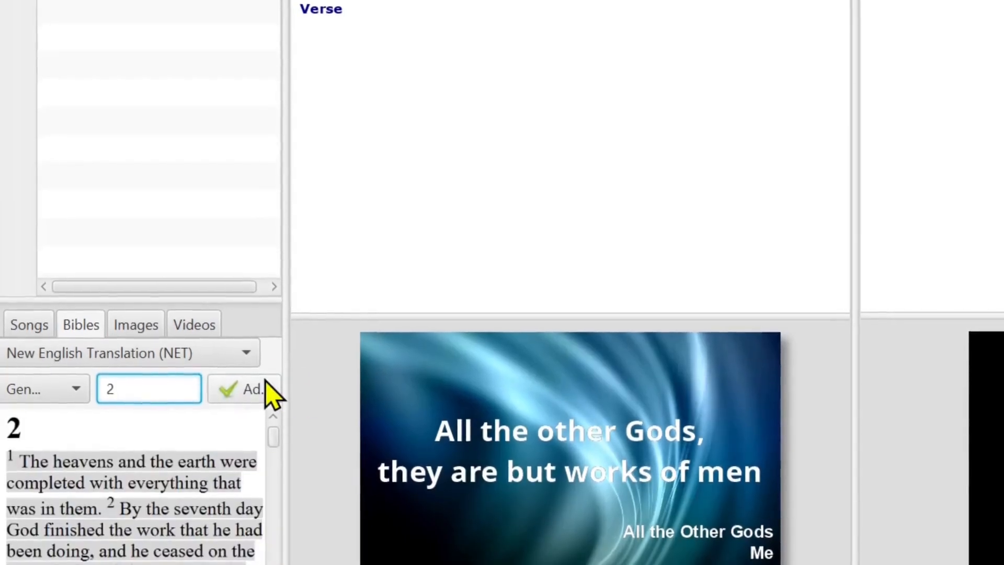
click(248, 393)
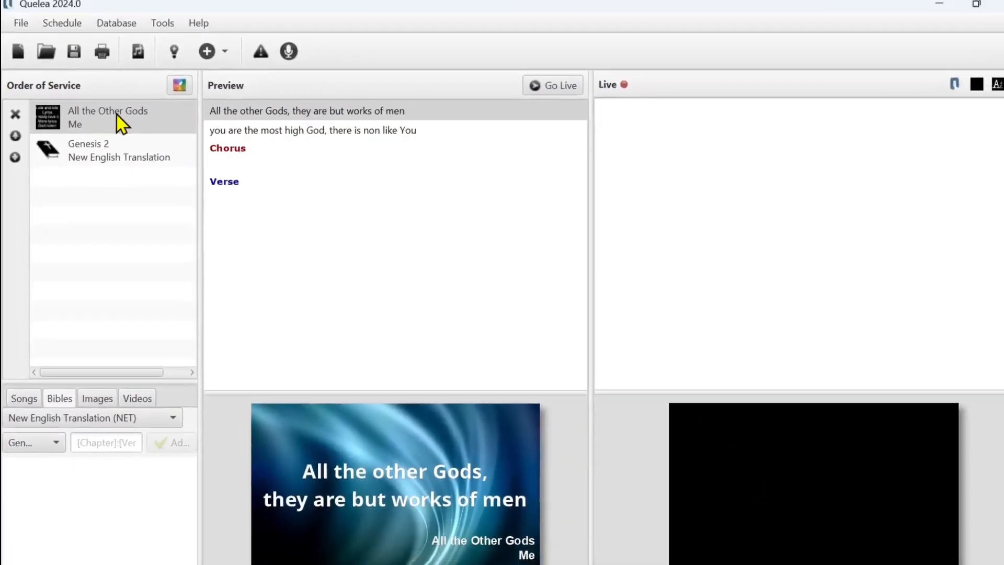
click(121, 165)
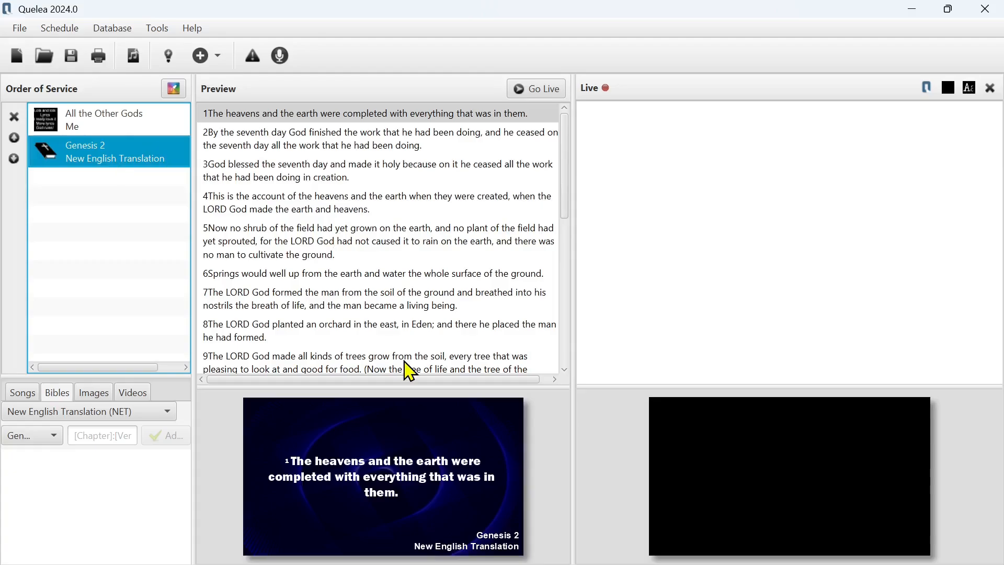
click(400, 256)
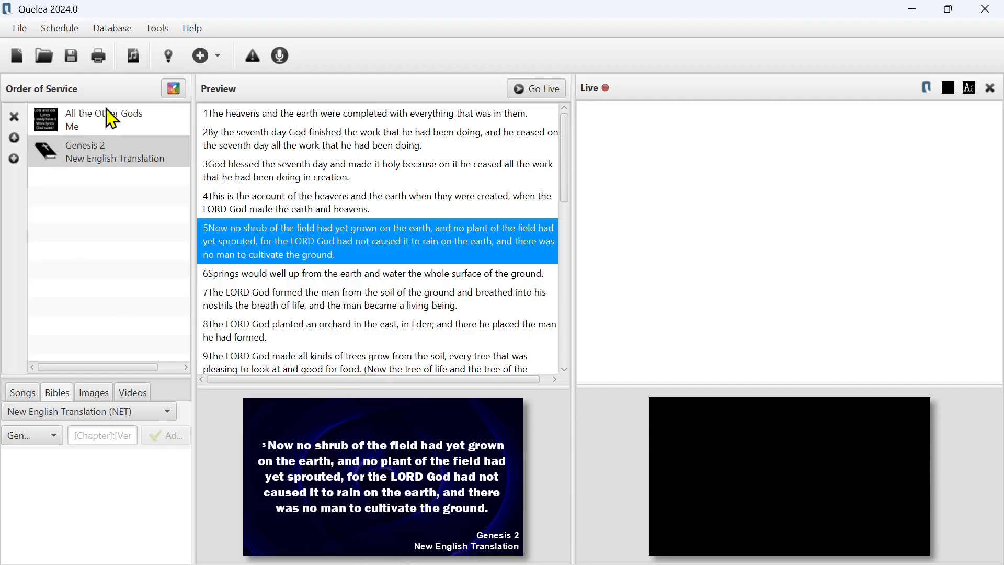
- Create a new theme named Bible
click(176, 89)
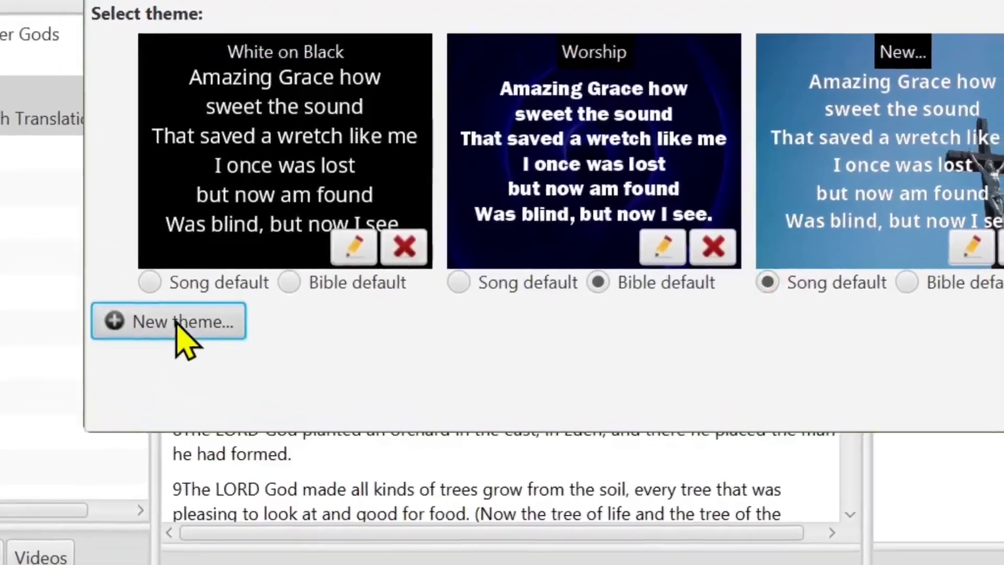
click(177, 322)
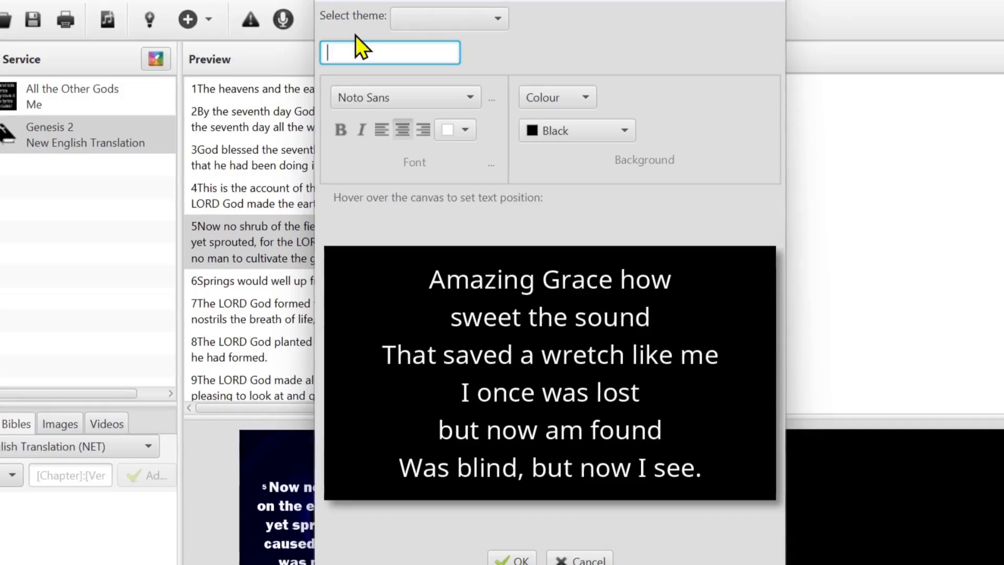
text(Bible)
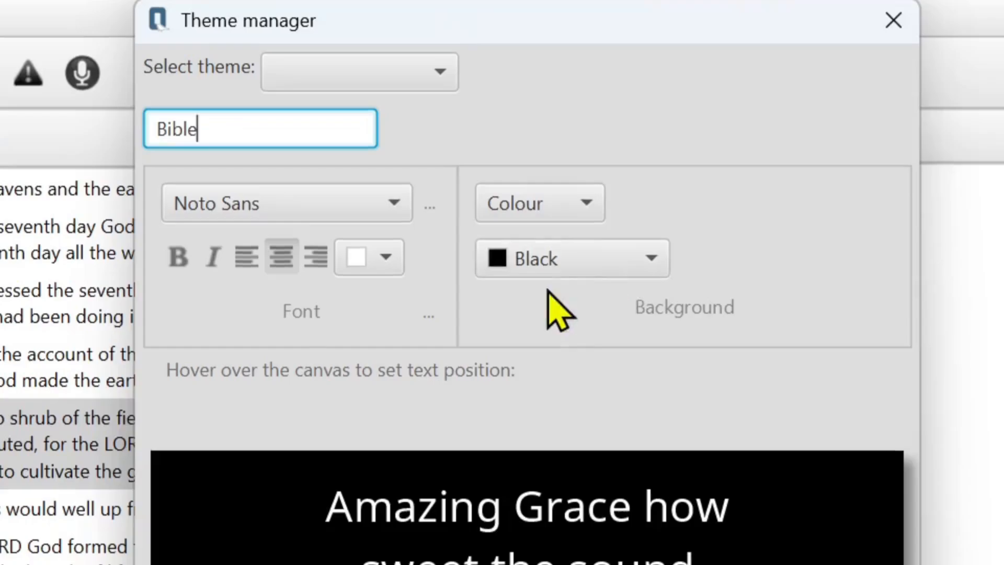
- Try #b3661a and #003300 as solid background colours for the Bible theme
click(543, 206)
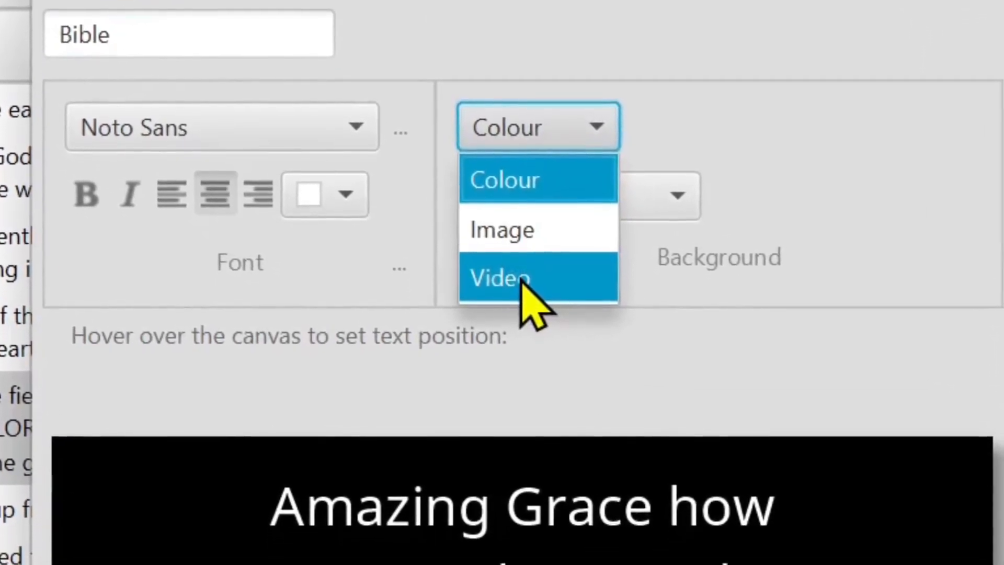
click(839, 219)
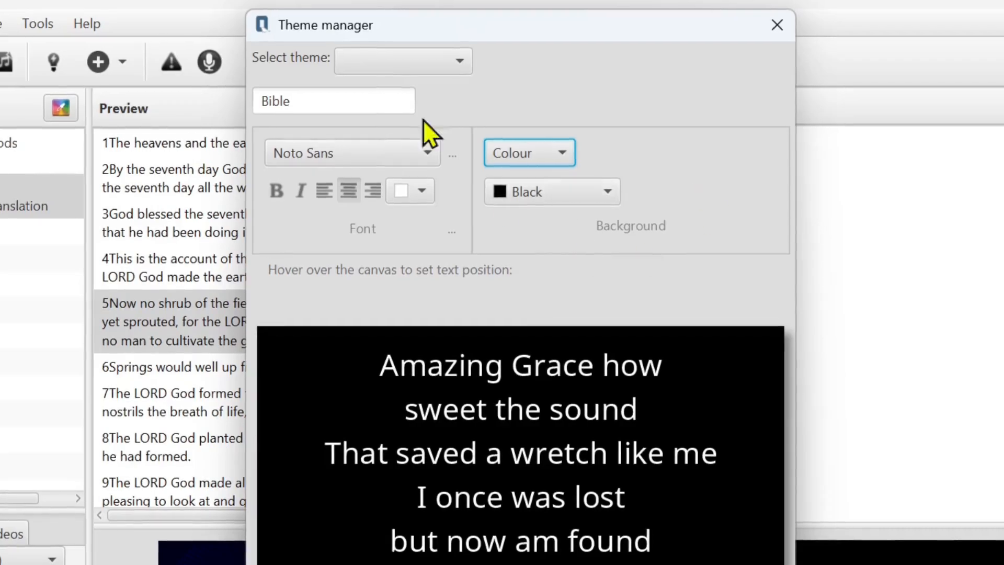
click(557, 193)
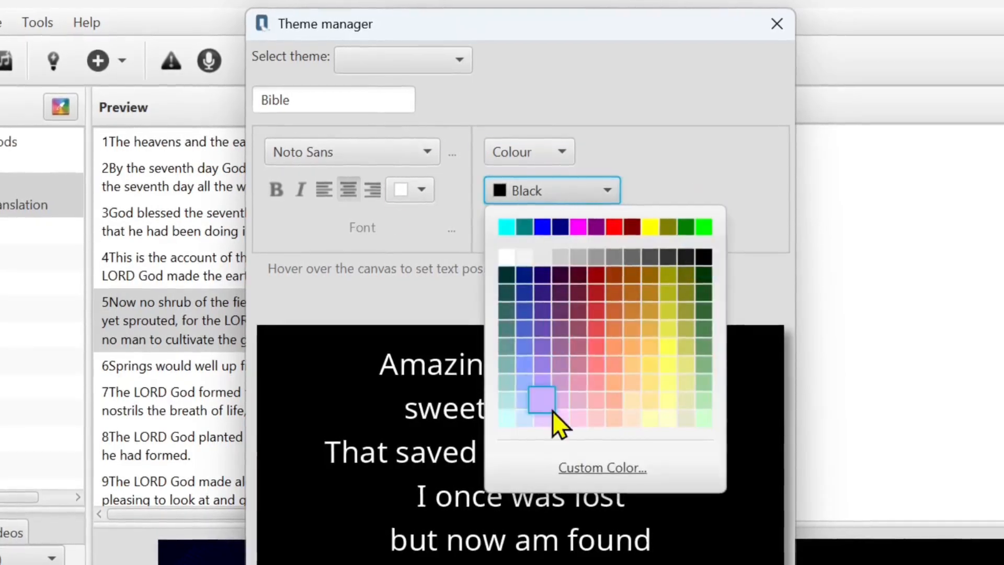
click(635, 293)
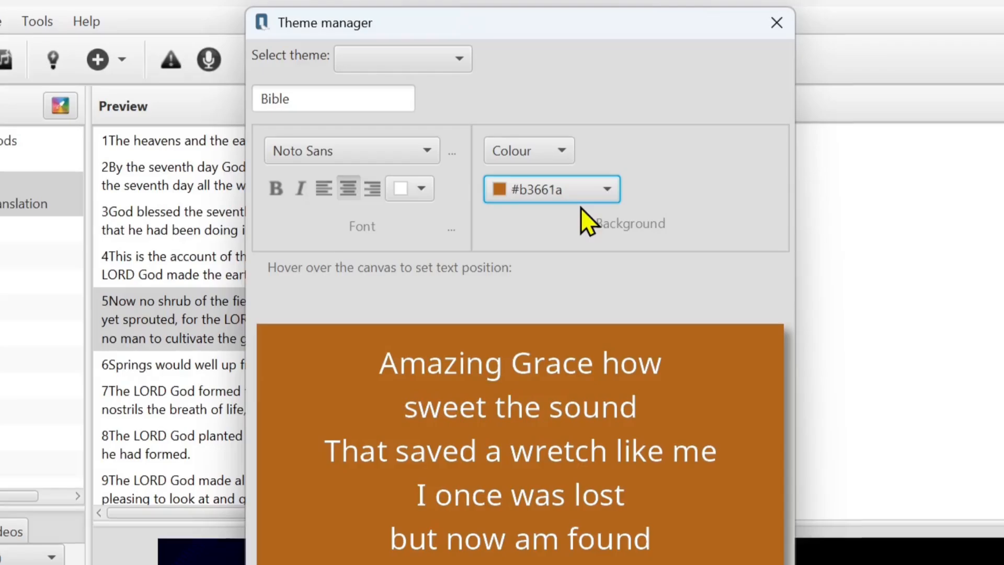
click(578, 199)
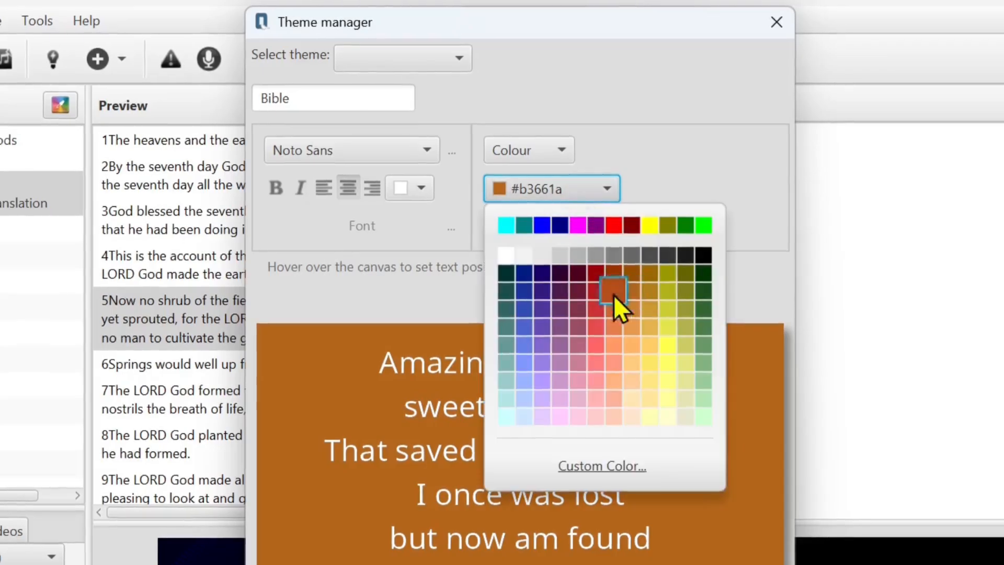
click(703, 272)
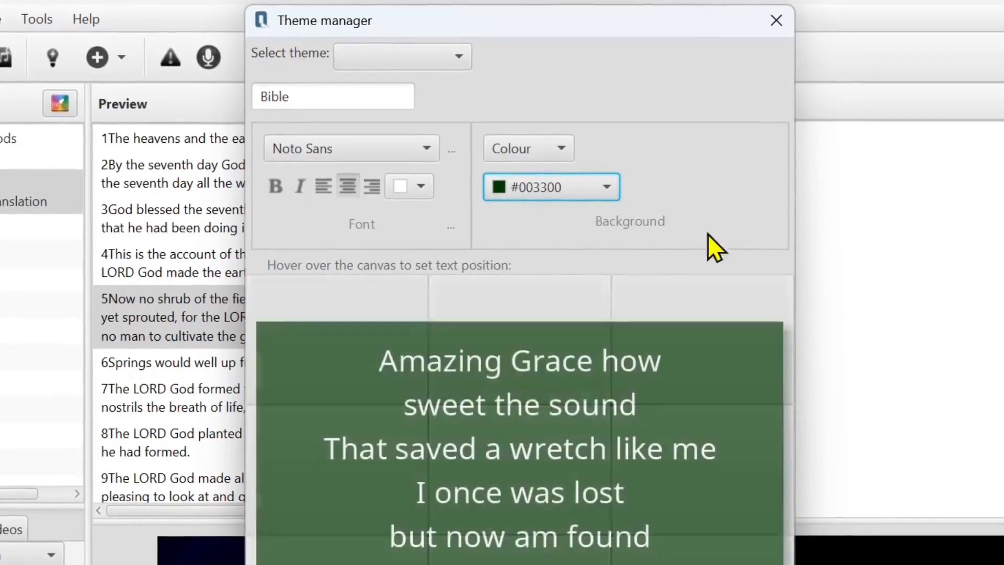
- Switch the Bible theme's background type to Image and open the image file chooser
click(562, 149)
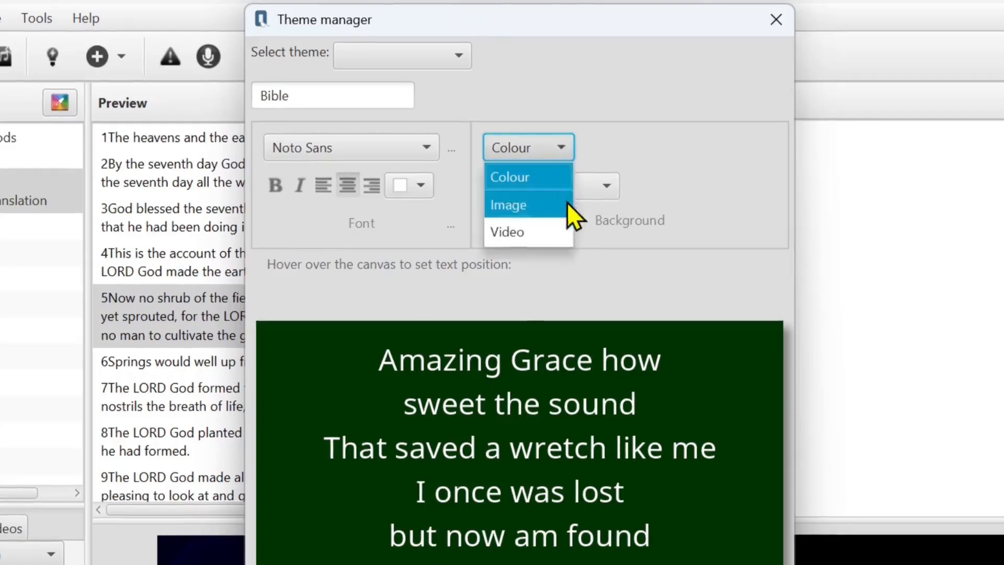
click(530, 205)
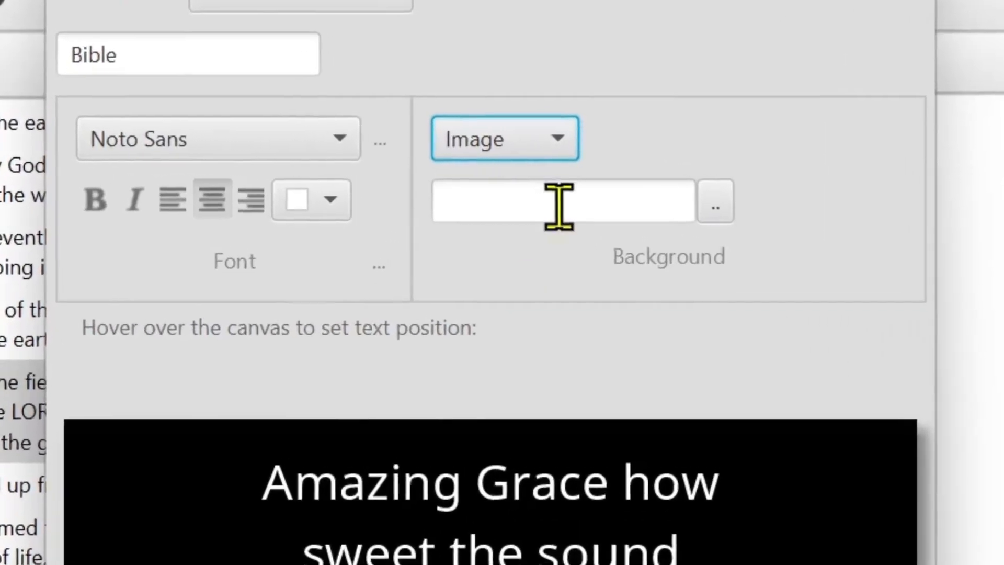
click(509, 181)
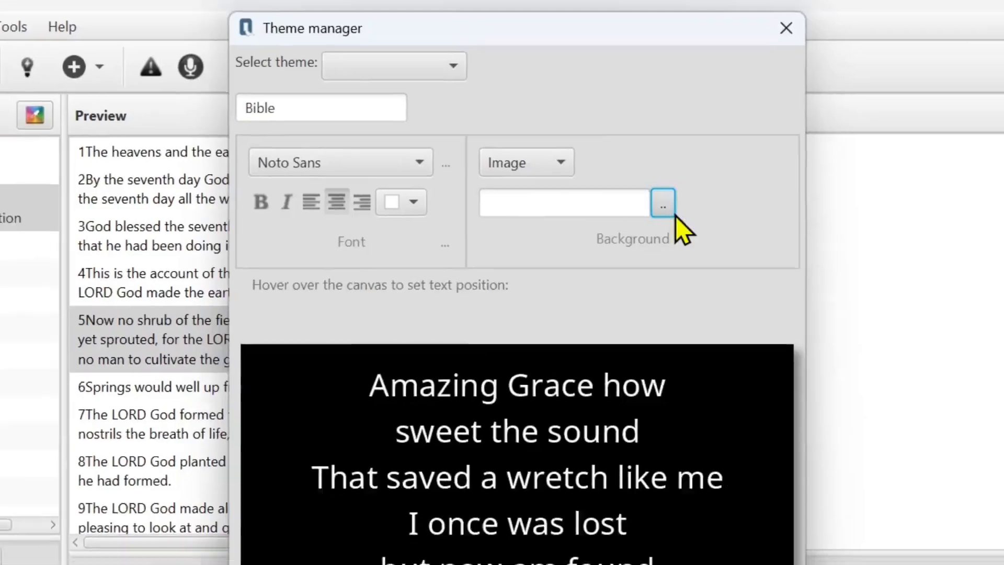
click(696, 205)
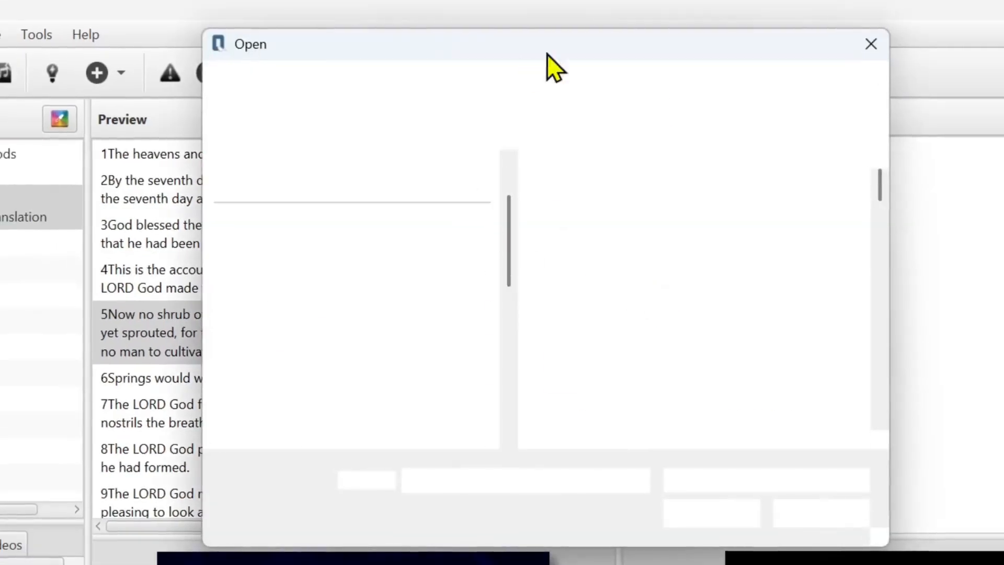
- Look through the images in the img folder and choose green waves.png as the theme background
scroll(630, 332, down, 15)
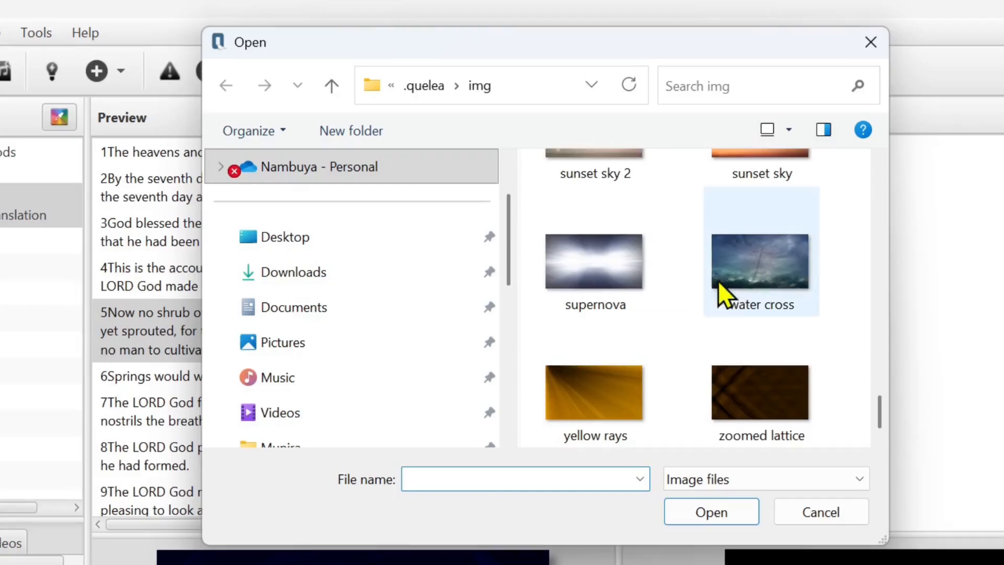
scroll(712, 297, up, 10)
scroll(710, 302, up, 5)
scroll(710, 324, down, 6)
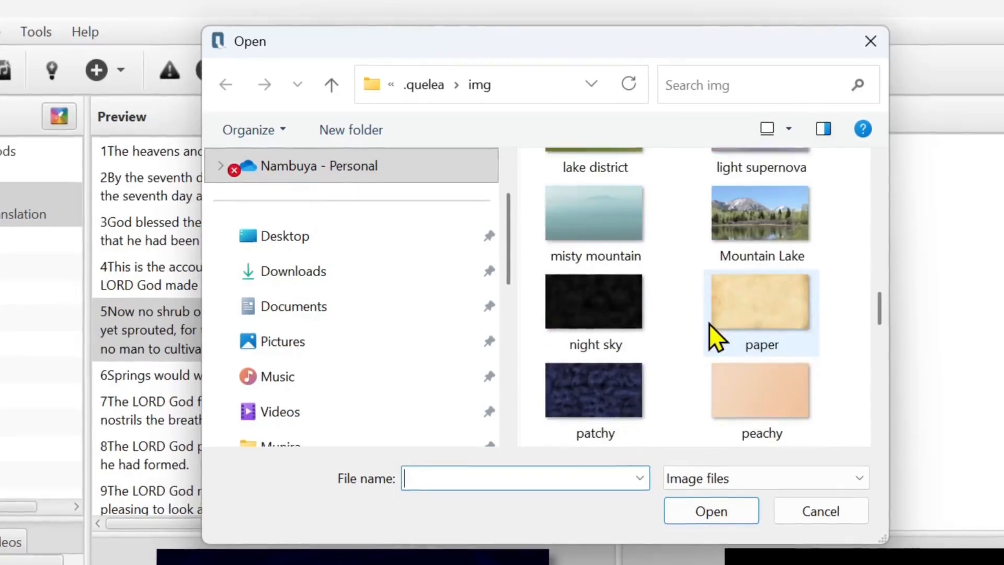
scroll(710, 330, up, 3)
scroll(733, 338, down, 10)
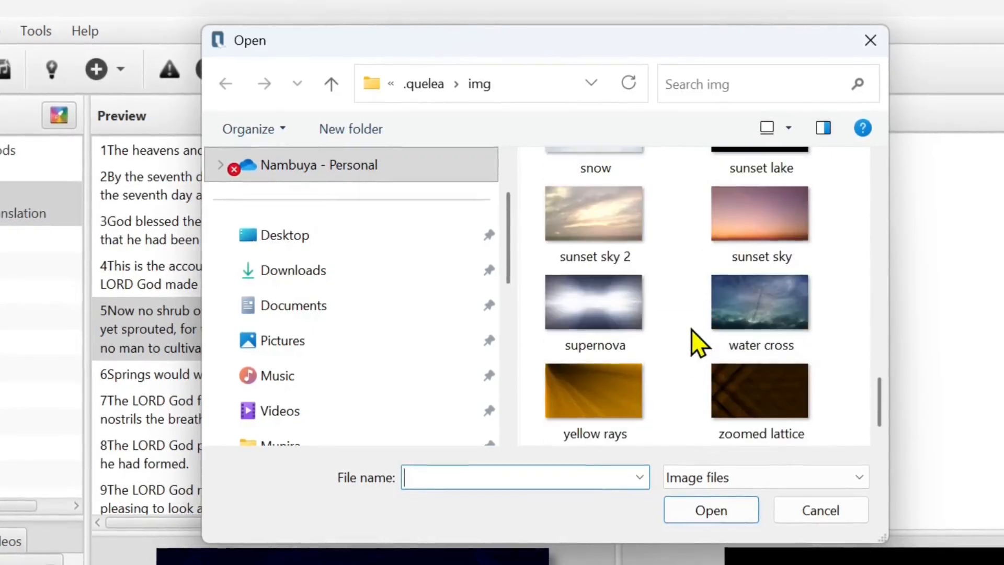
scroll(698, 341, up, 10)
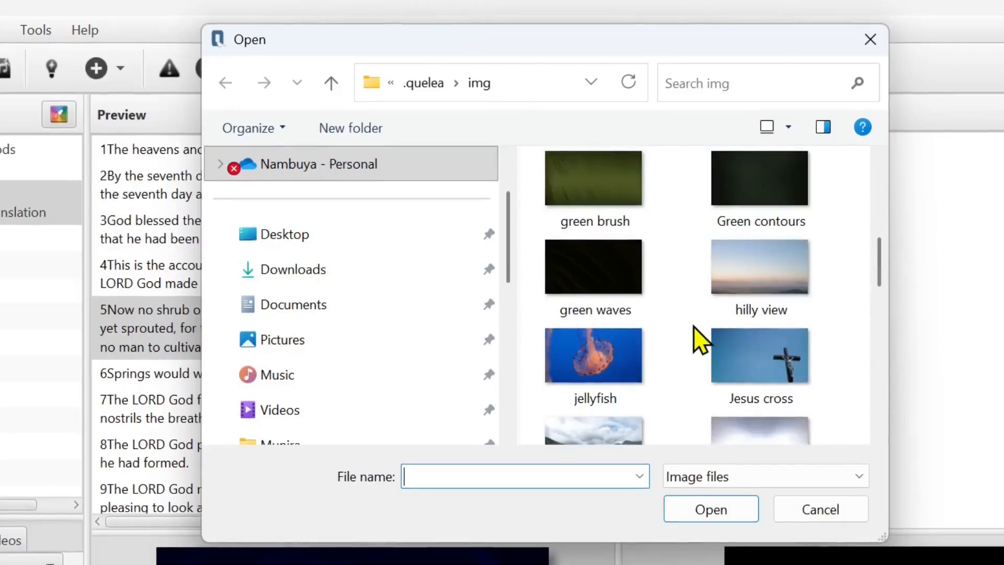
scroll(695, 321, up, 3)
scroll(697, 323, down, 12)
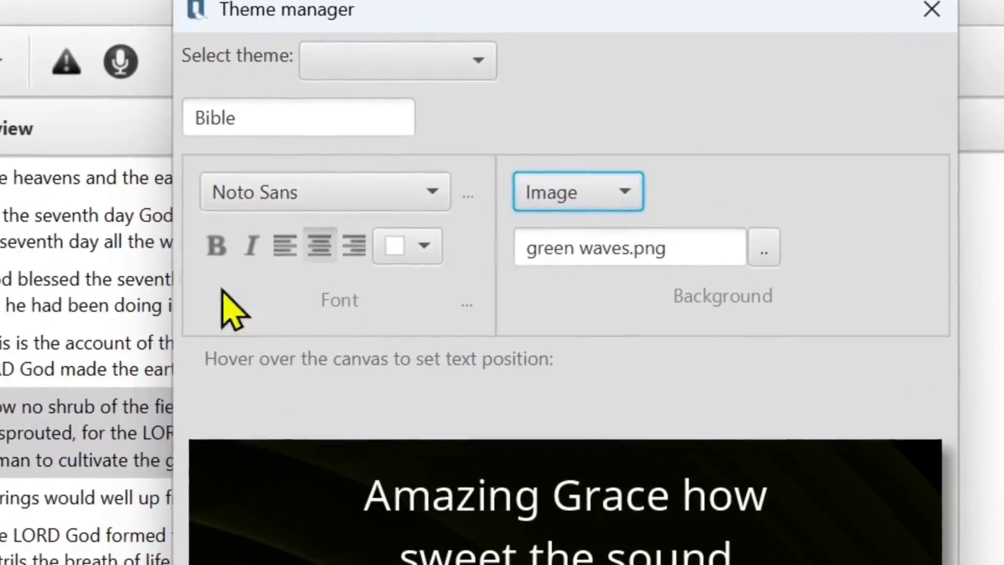
- Set the Bible theme's font to Verdana and review the other available fonts
click(310, 192)
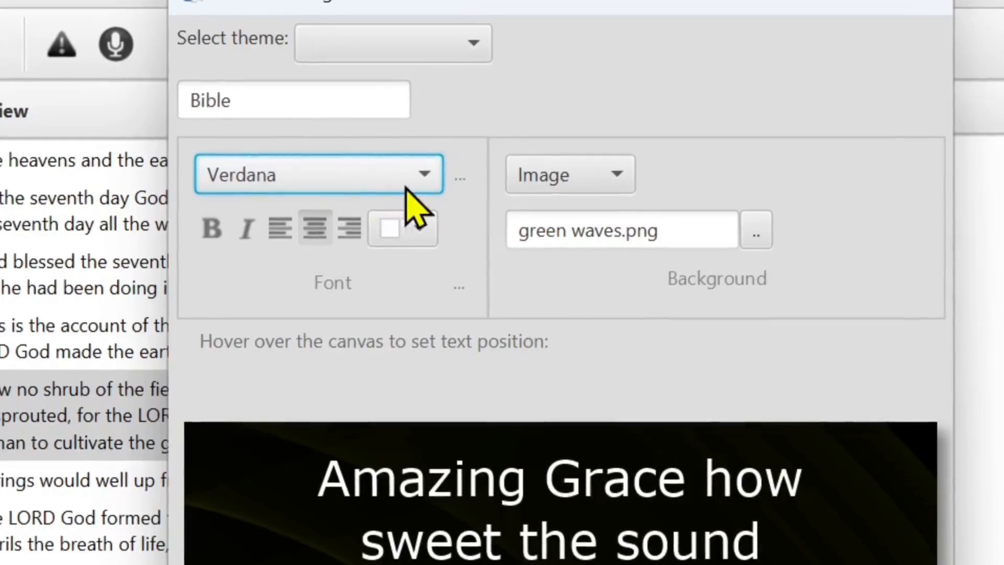
click(364, 183)
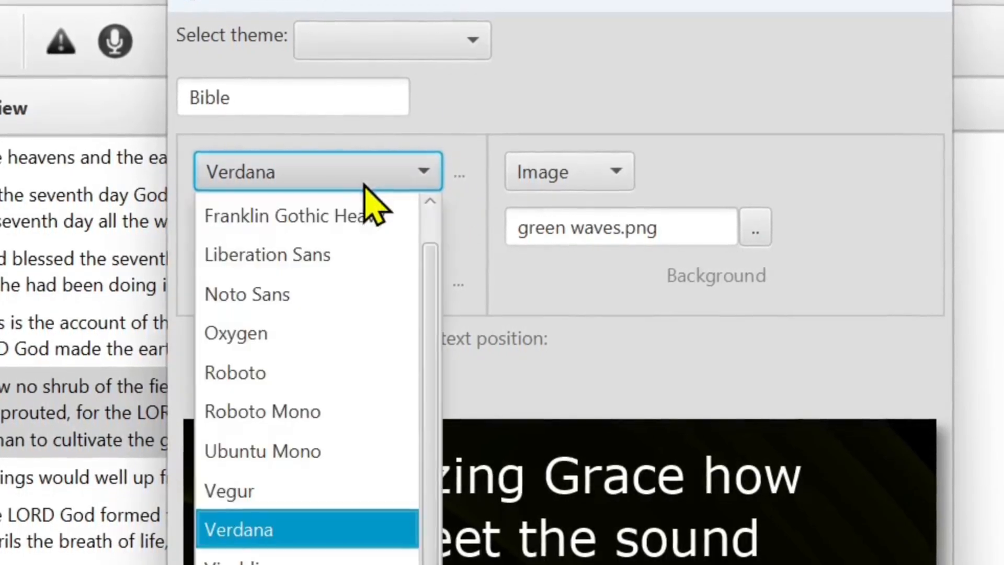
scroll(345, 347, up, 1)
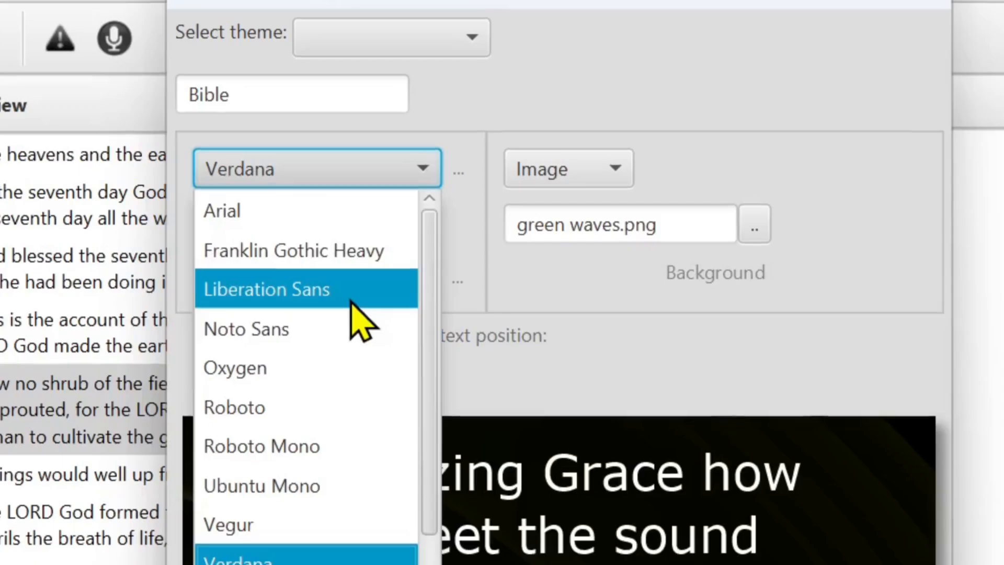
scroll(348, 358, down, 1)
scroll(319, 331, up, 1)
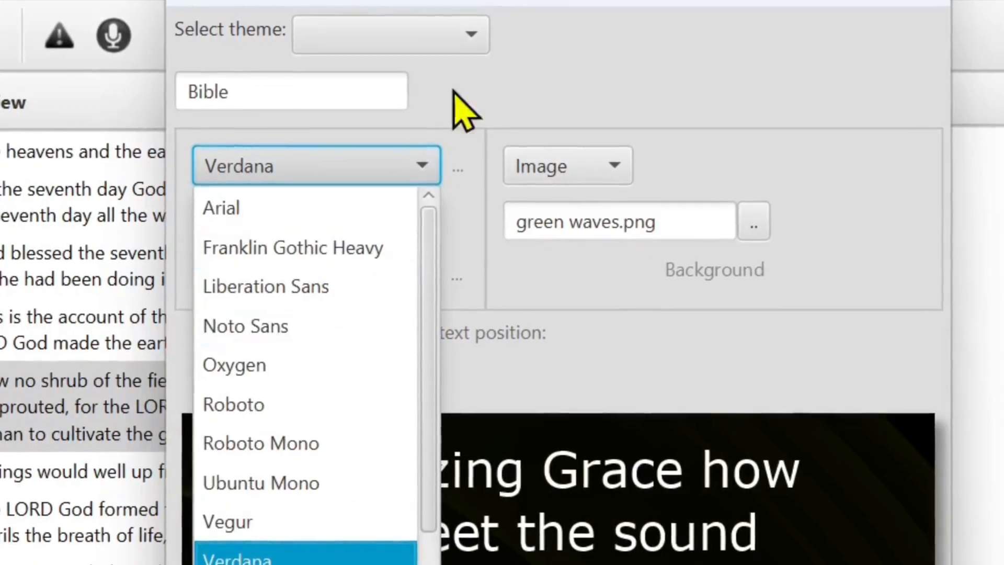
- Add Arial Rounded MT Bold to the chosen fonts available in the theme window
click(581, 113)
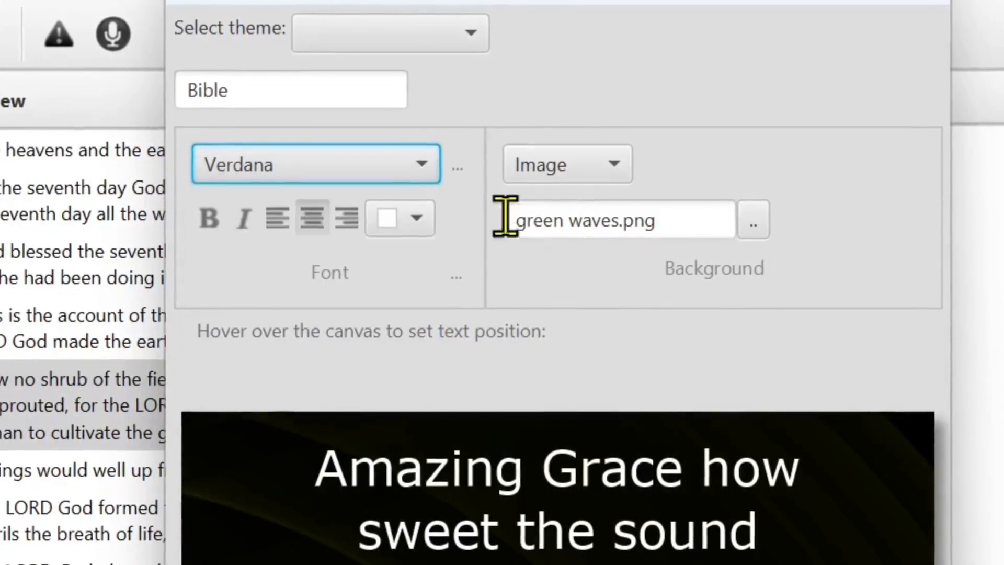
click(458, 168)
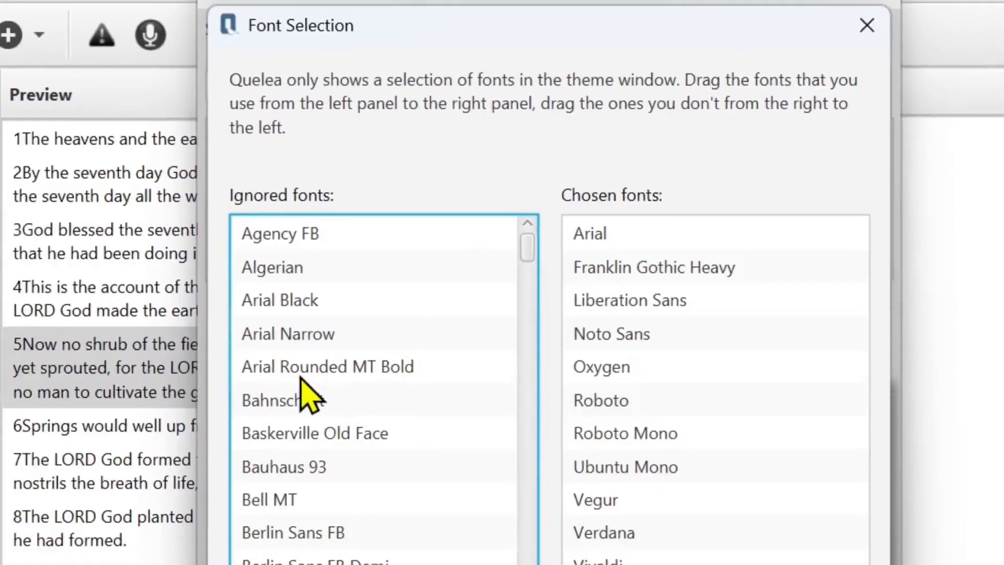
click(288, 404)
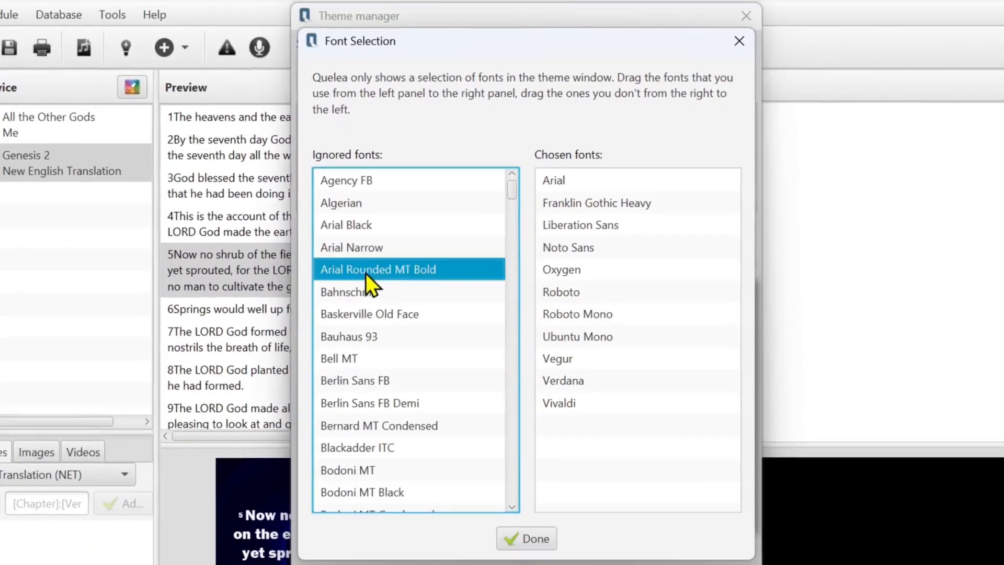
drag(661, 303, 660, 303)
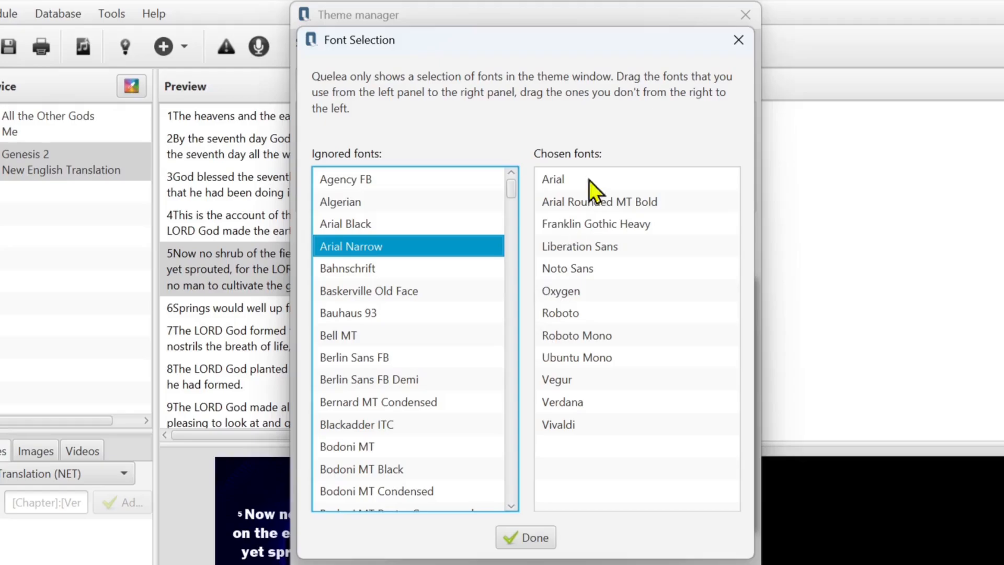
click(539, 537)
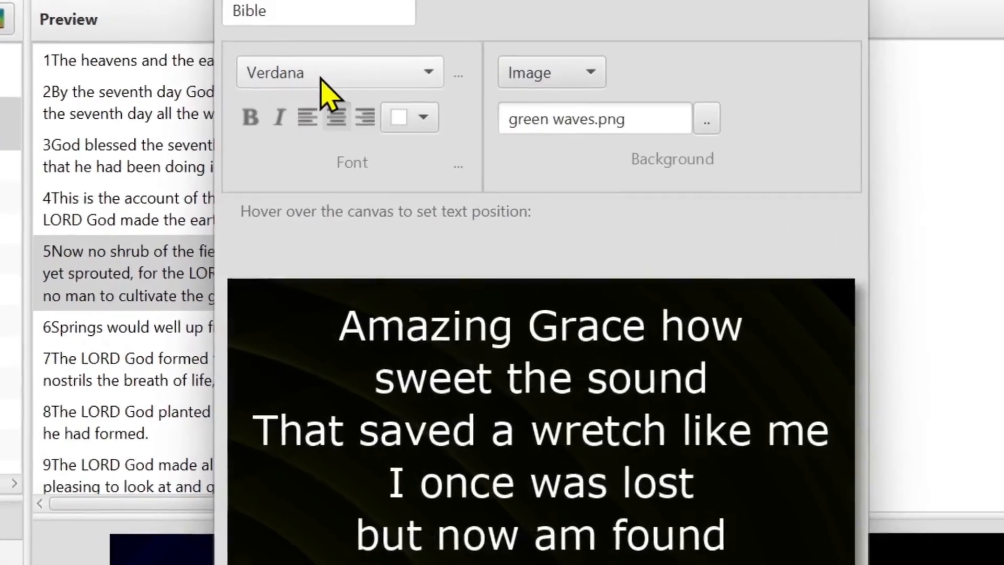
- Try Arial Rounded MT Bold and Oxygen as the Bible theme's font, and settle on Franklin Gothic Heavy
click(348, 102)
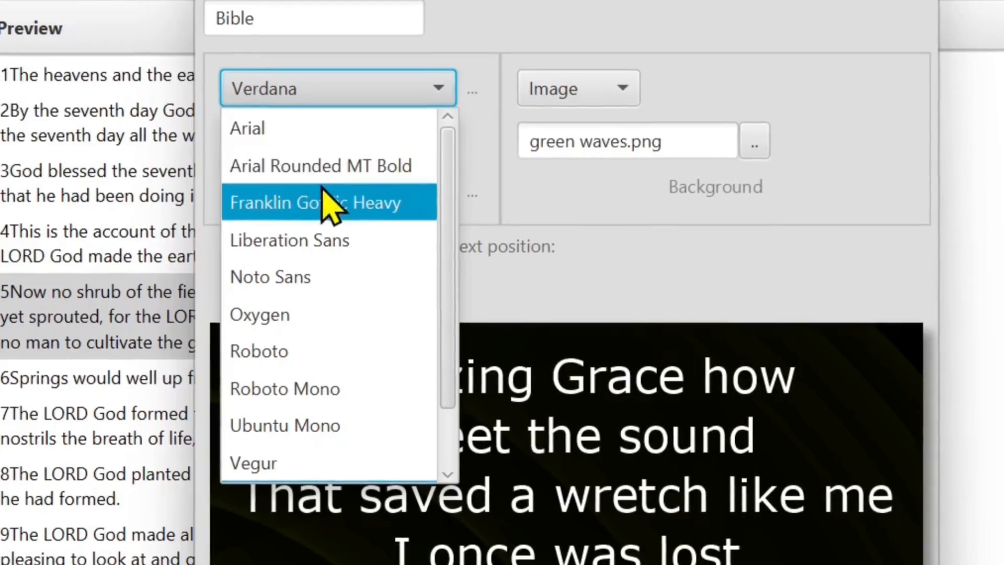
click(340, 173)
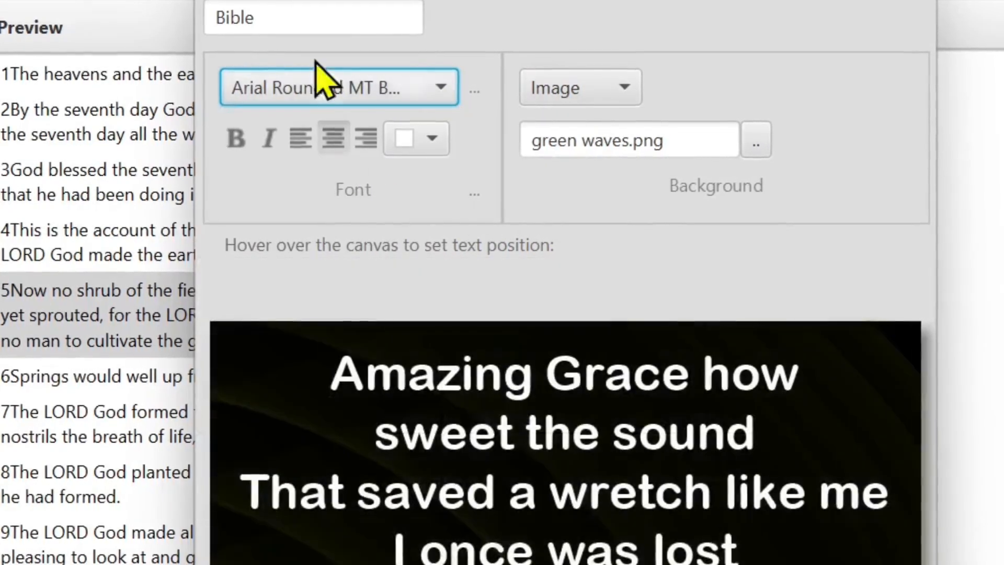
click(371, 94)
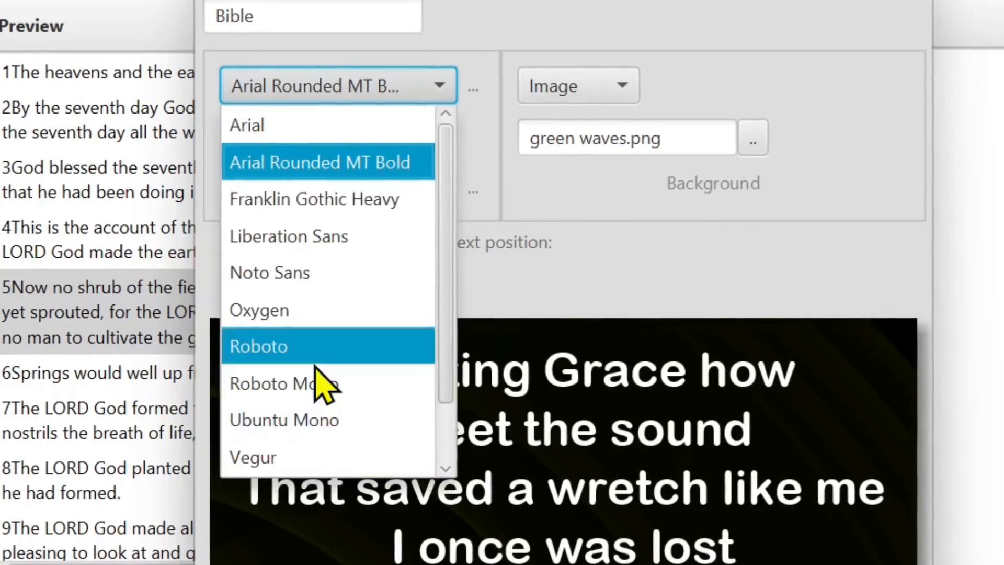
click(335, 313)
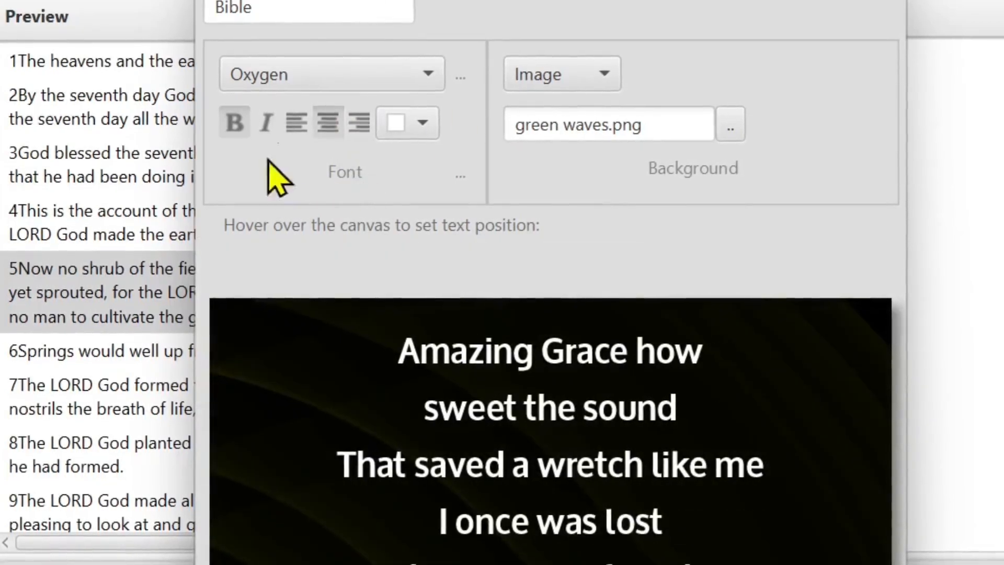
click(417, 84)
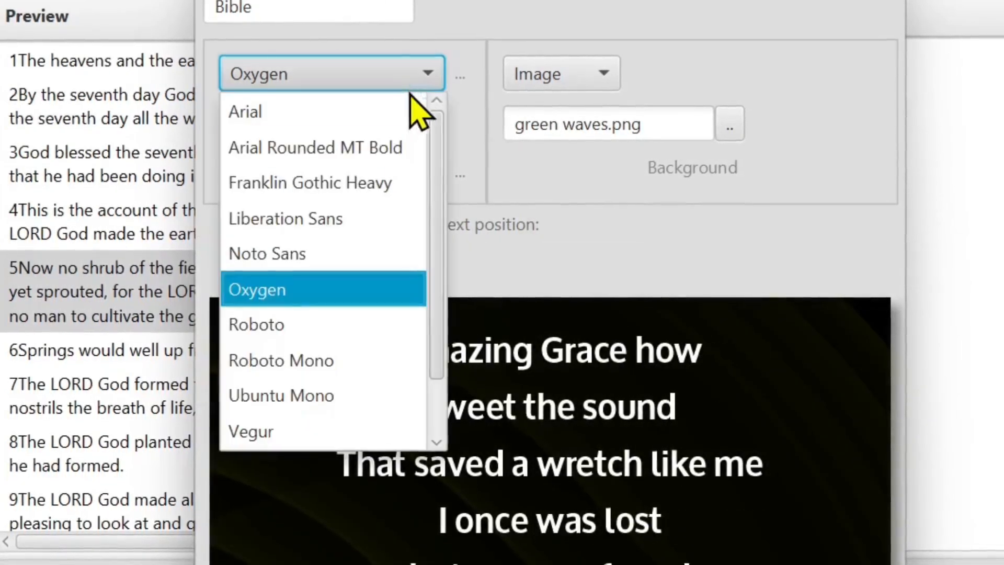
click(309, 181)
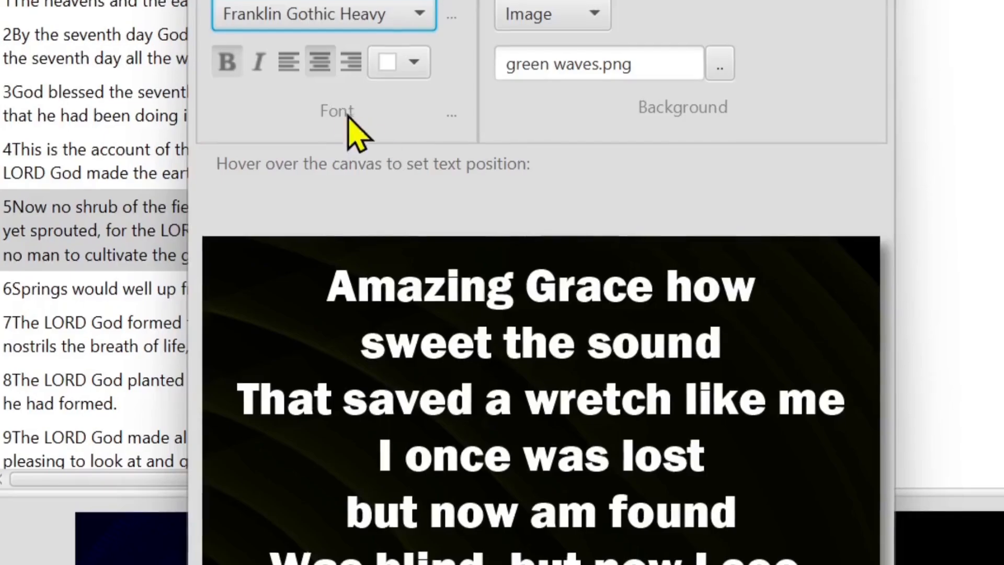
- Open the theme's advanced font options beside the preview and give the text a bright green shadow with an offset of 22.857
click(451, 113)
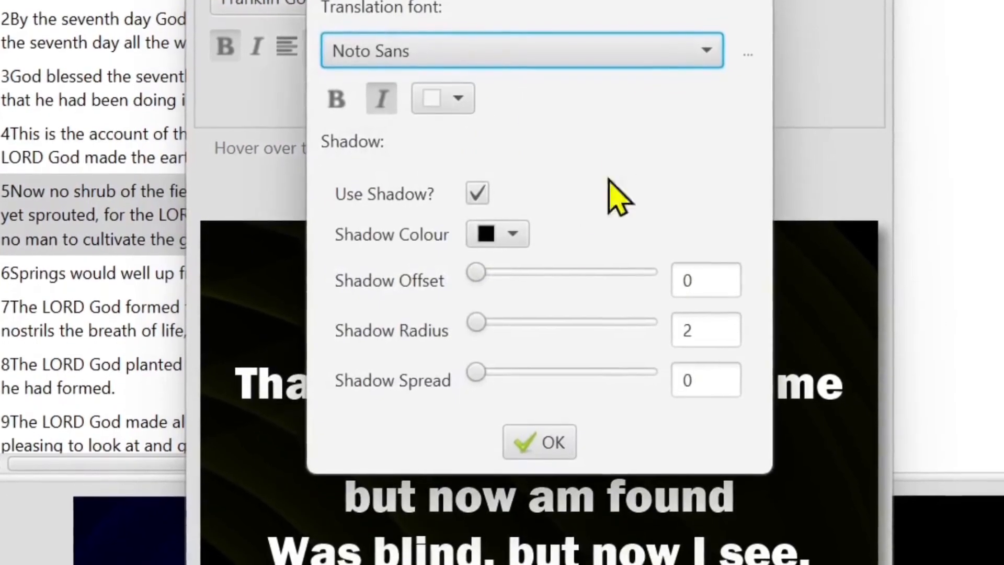
drag(498, 0, 481, 52)
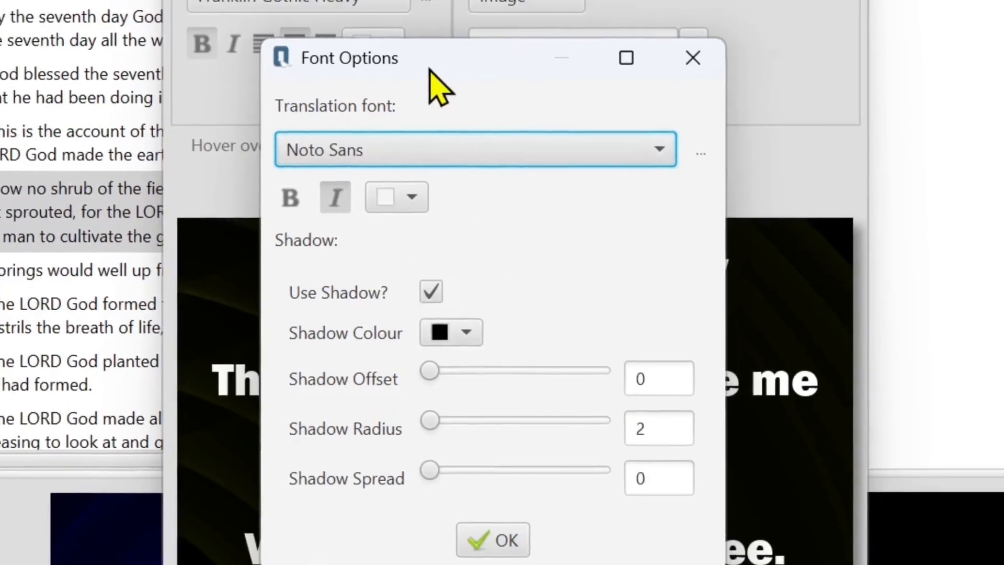
drag(446, 43, 521, 39)
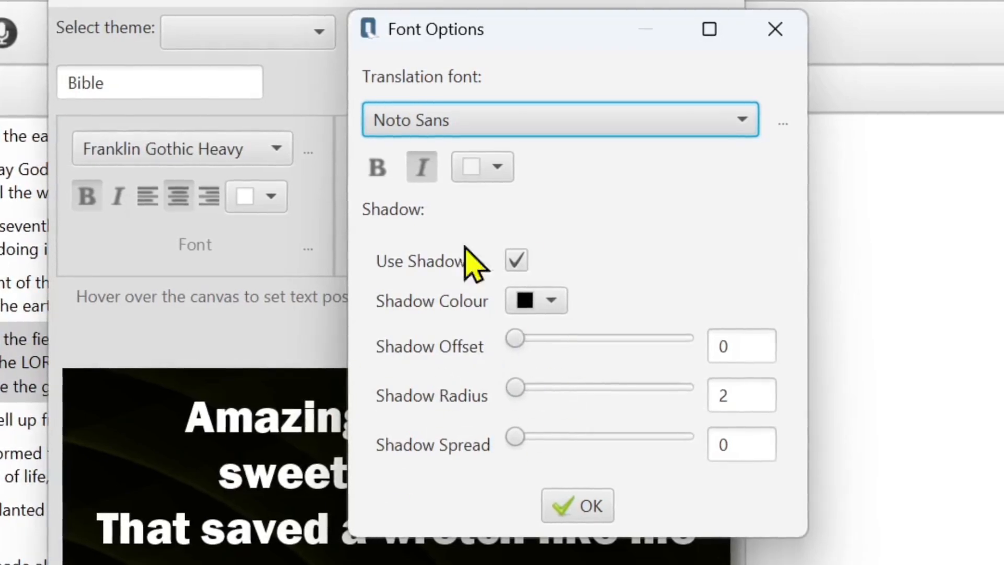
click(564, 301)
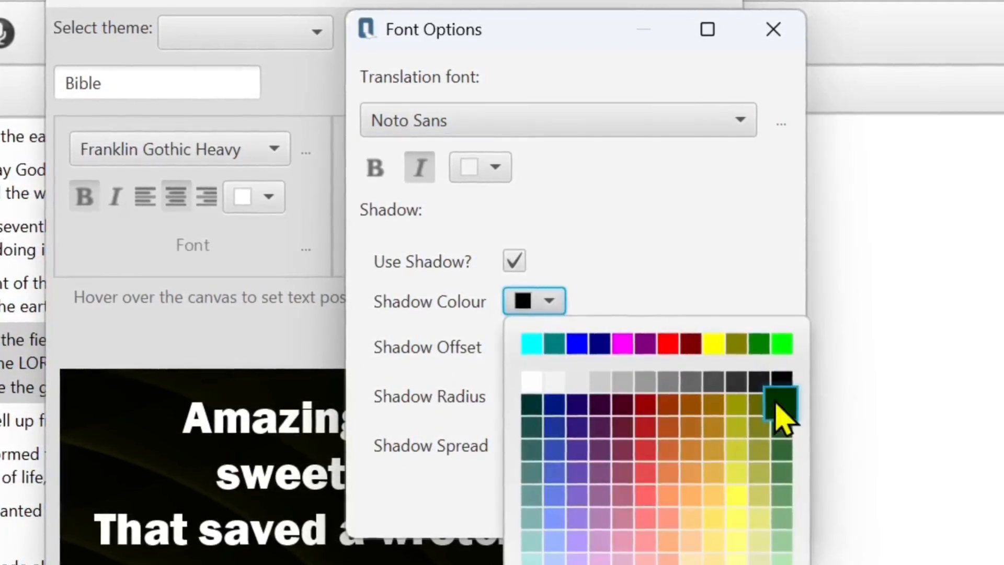
click(781, 355)
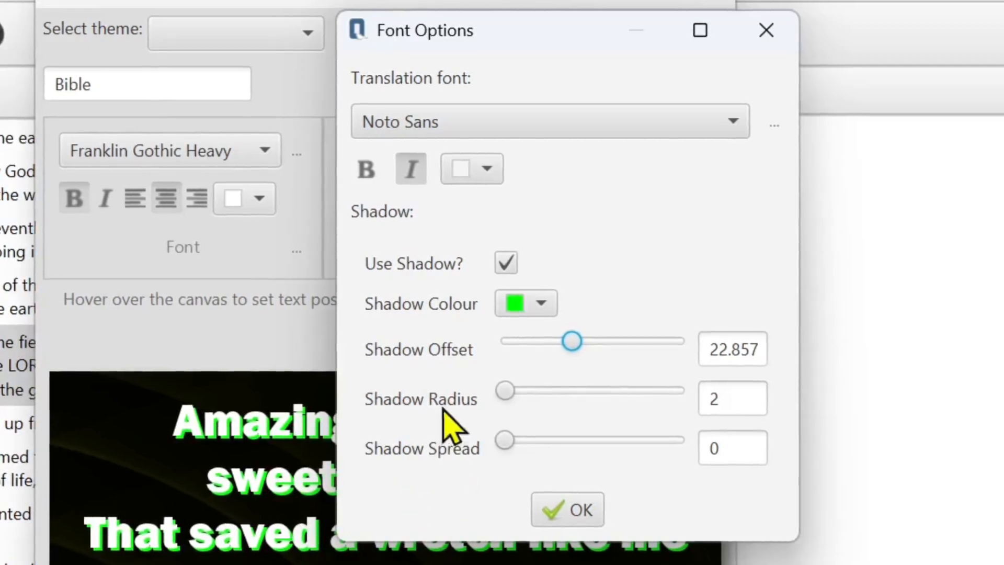
- Change the text shadow colour to blue and accept the font options
click(544, 303)
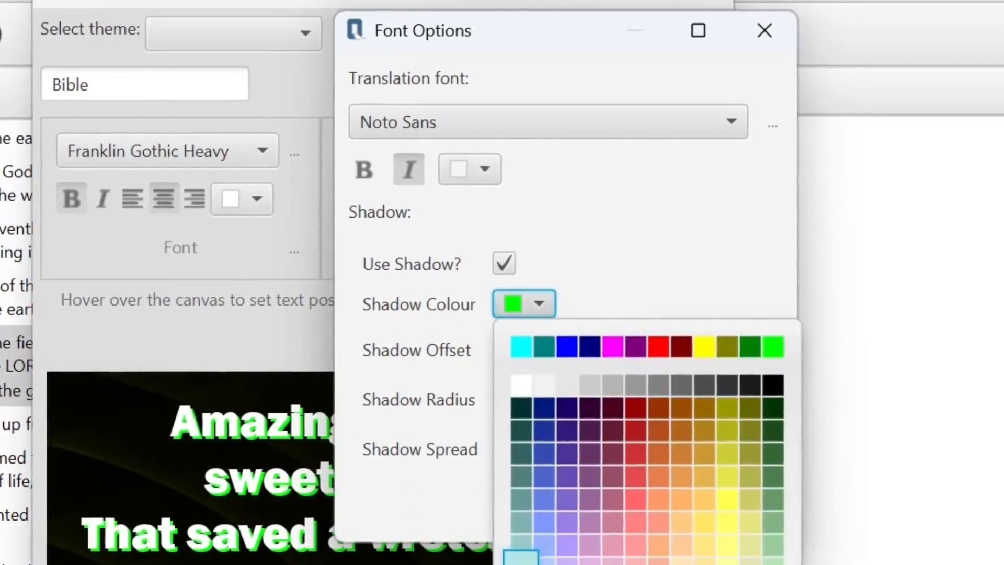
click(569, 347)
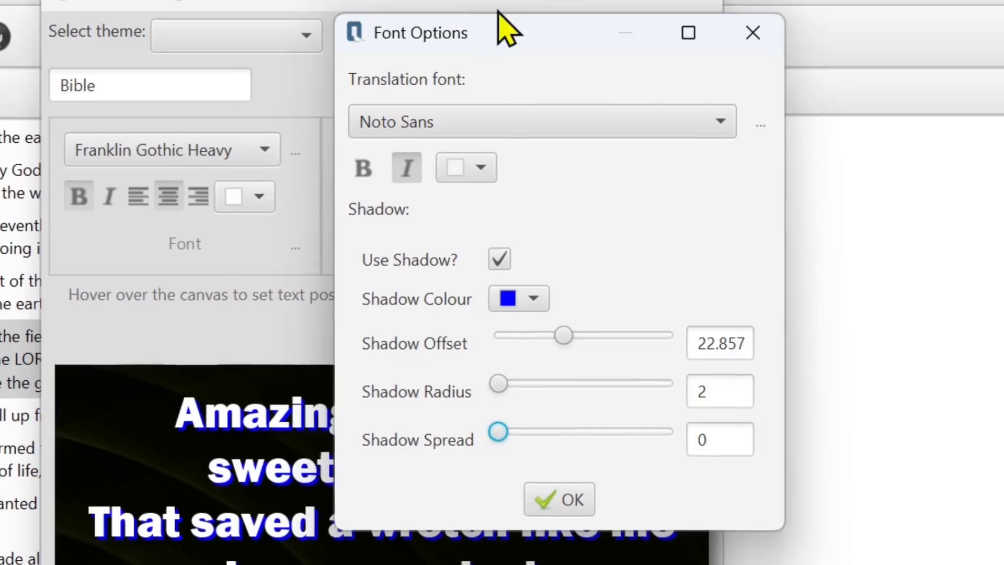
drag(511, 51, 353, 209)
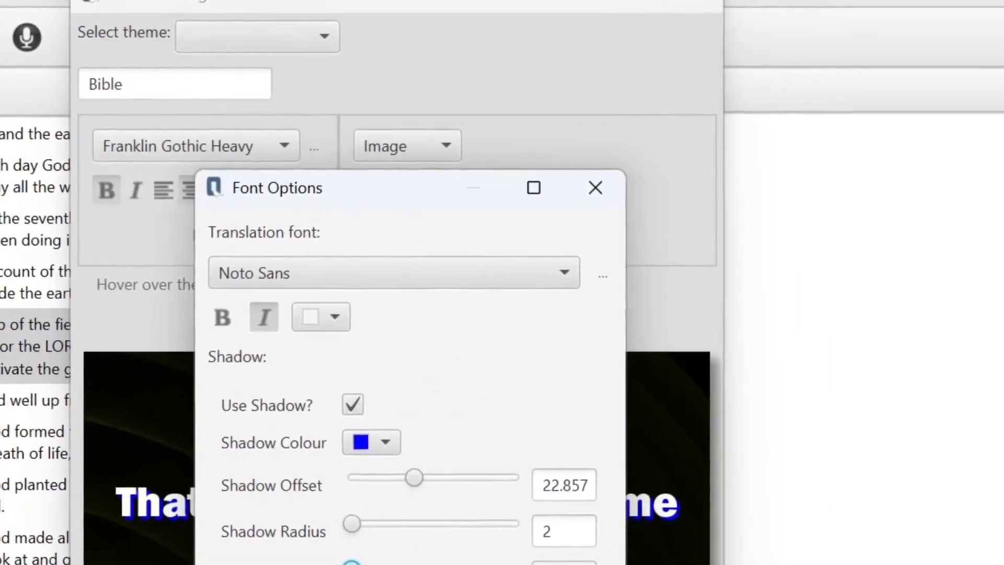
click(386, 564)
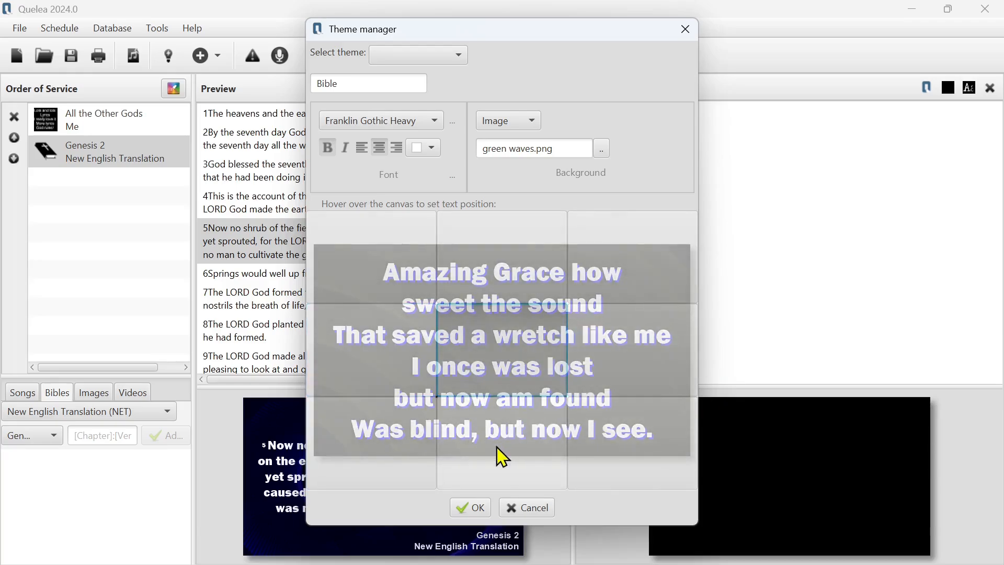
- Save the Bible theme and make it the default for both songs and Bible passages
click(470, 507)
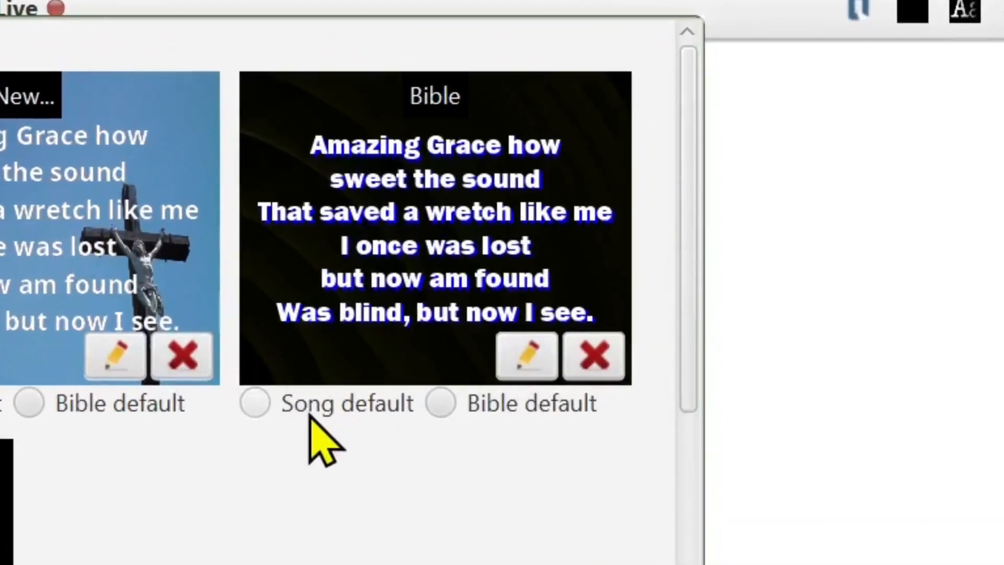
click(257, 402)
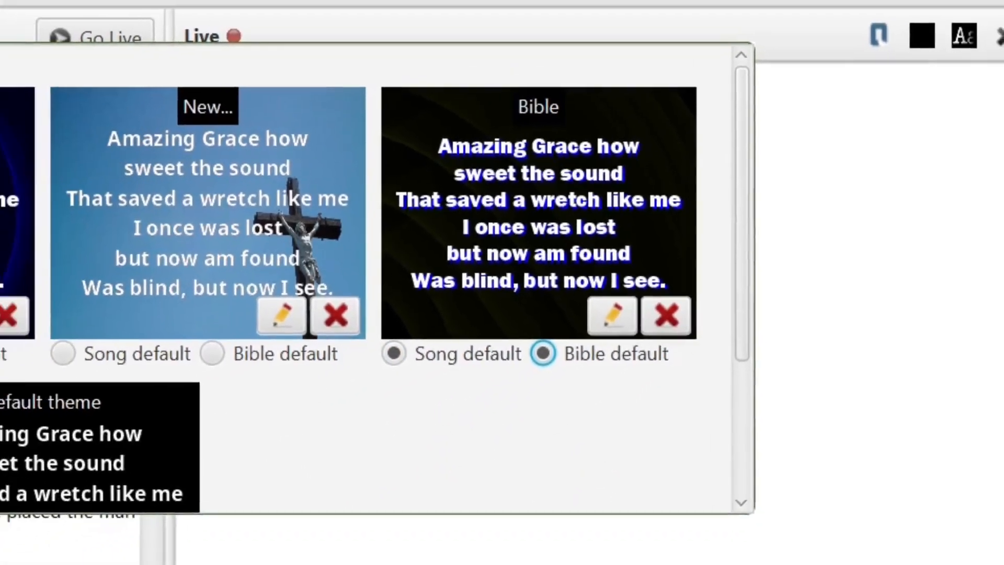
click(167, 95)
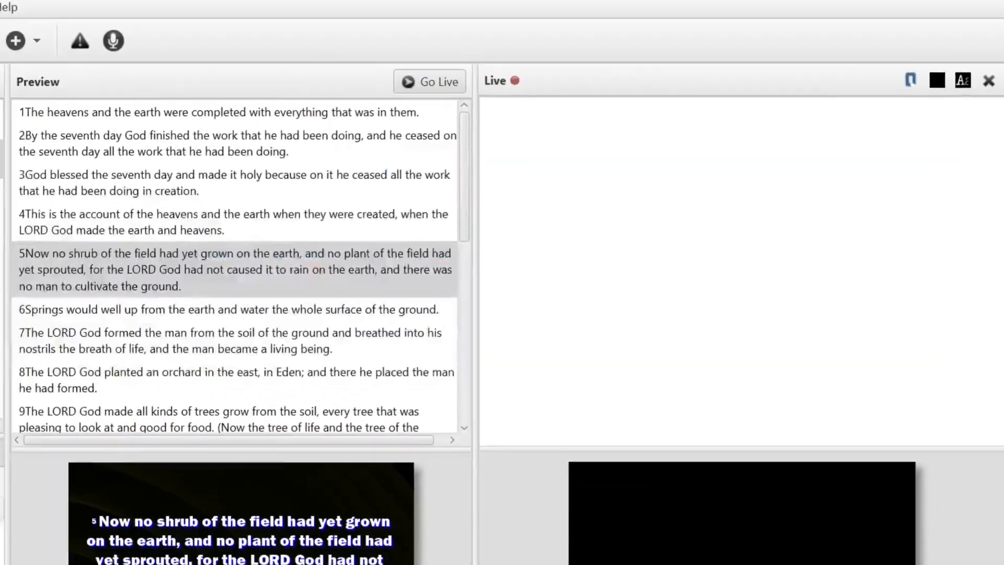
- Advance the Genesis 2 preview from verse 5 to verse 7 and send the passage live
click(431, 237)
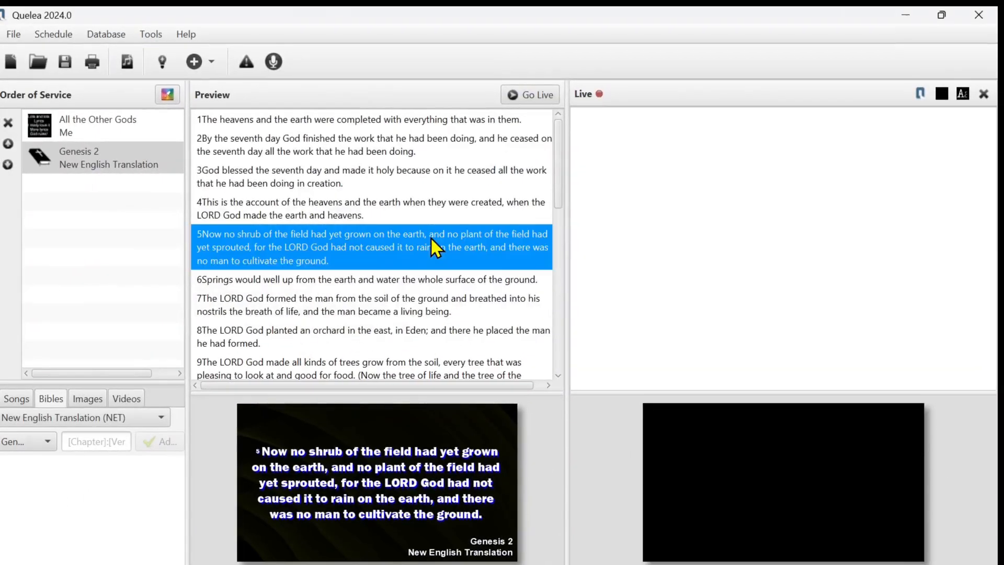
key(Down)
key(Down)
click(531, 94)
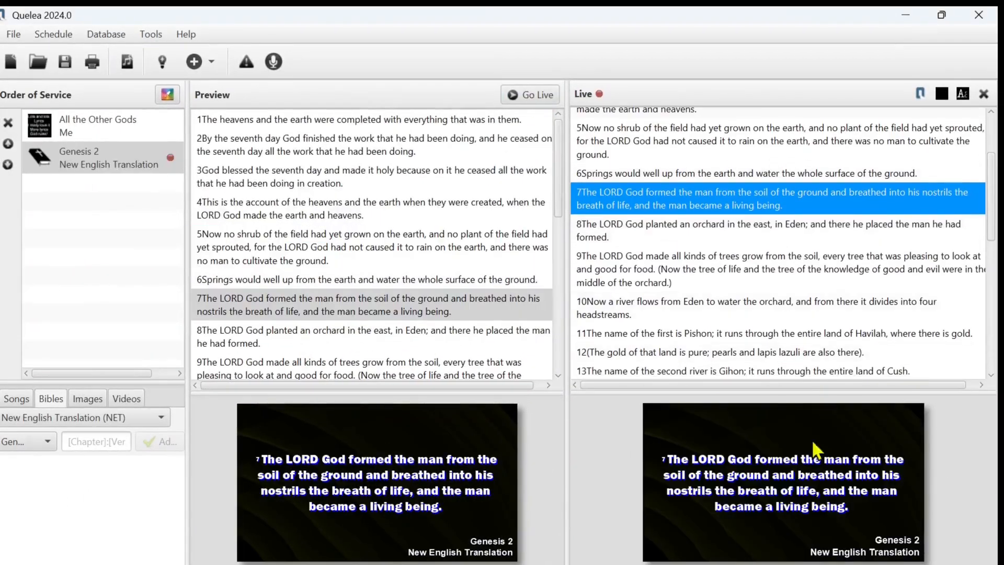